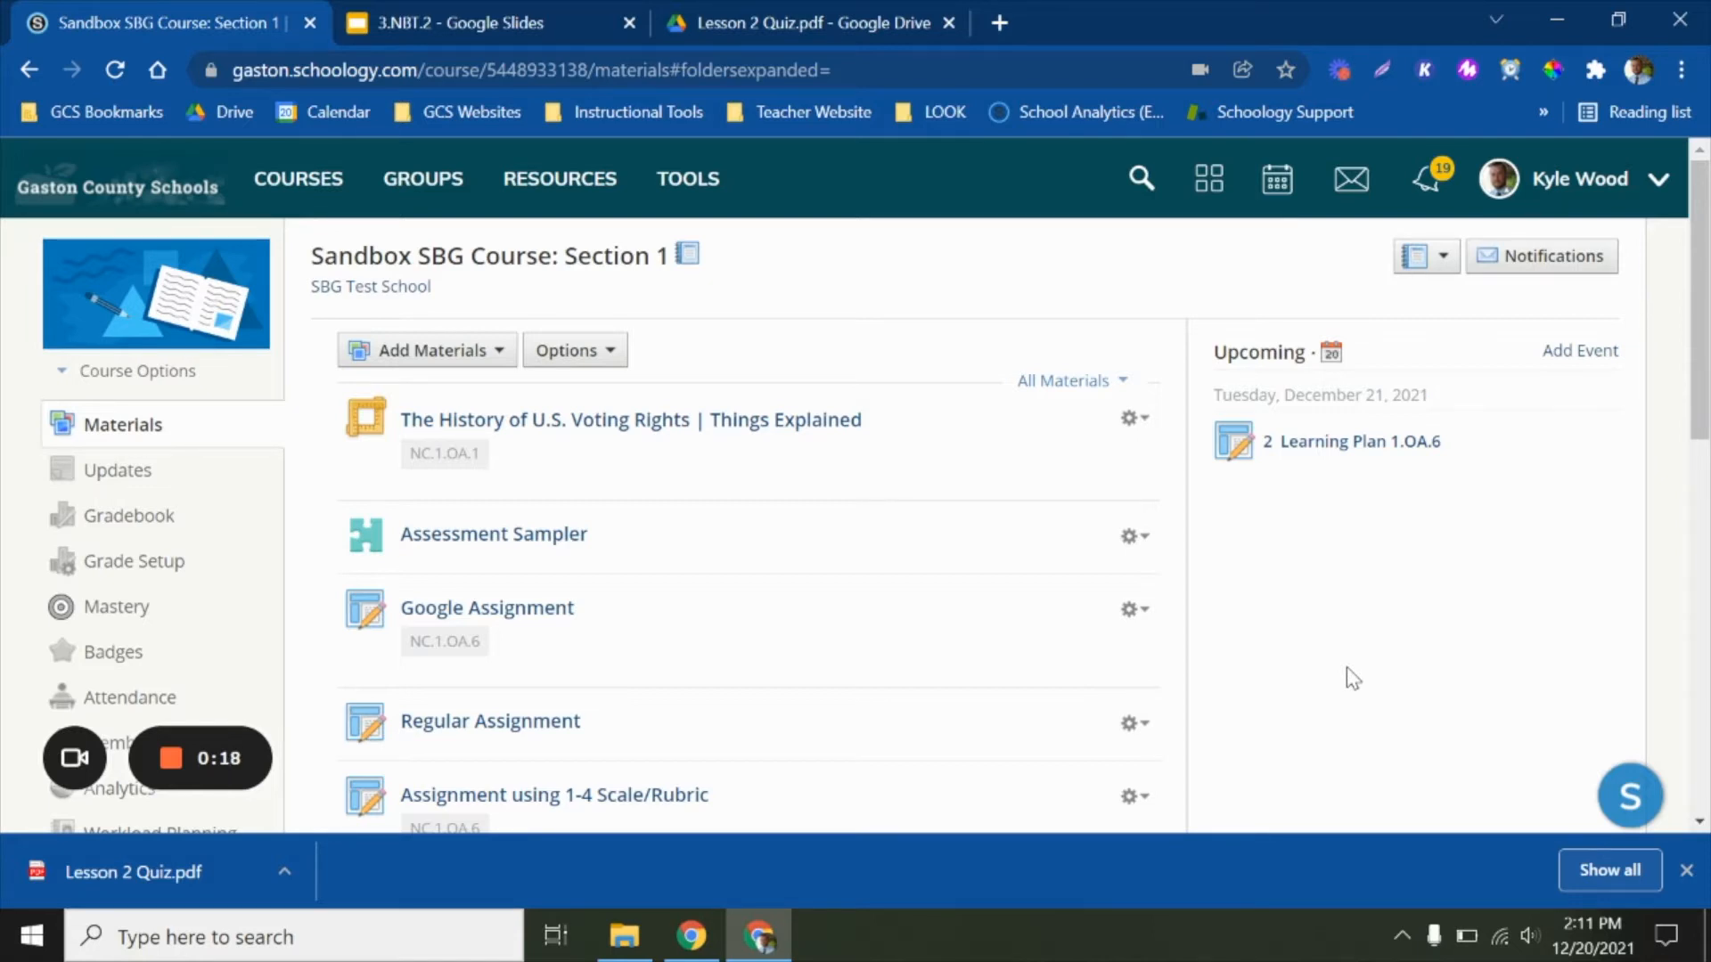
# Add a new assignment to the course materials and name it "Learning Plan 1.OA.6"
pyautogui.click(461, 355)
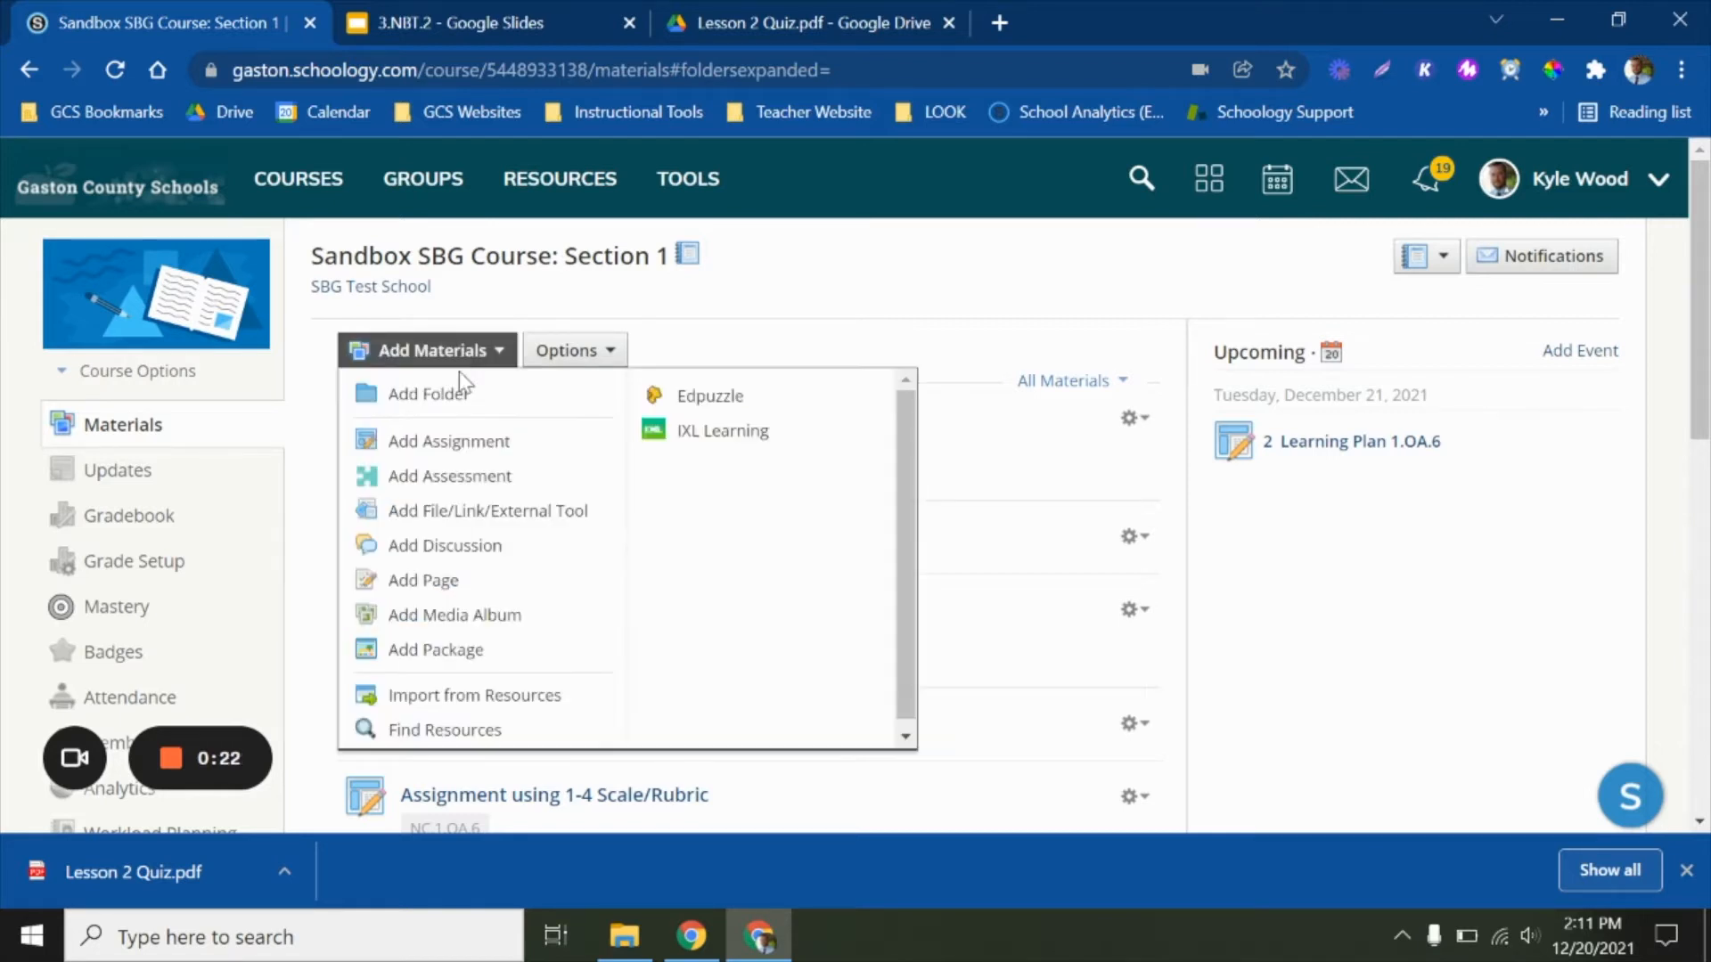
pyautogui.click(452, 446)
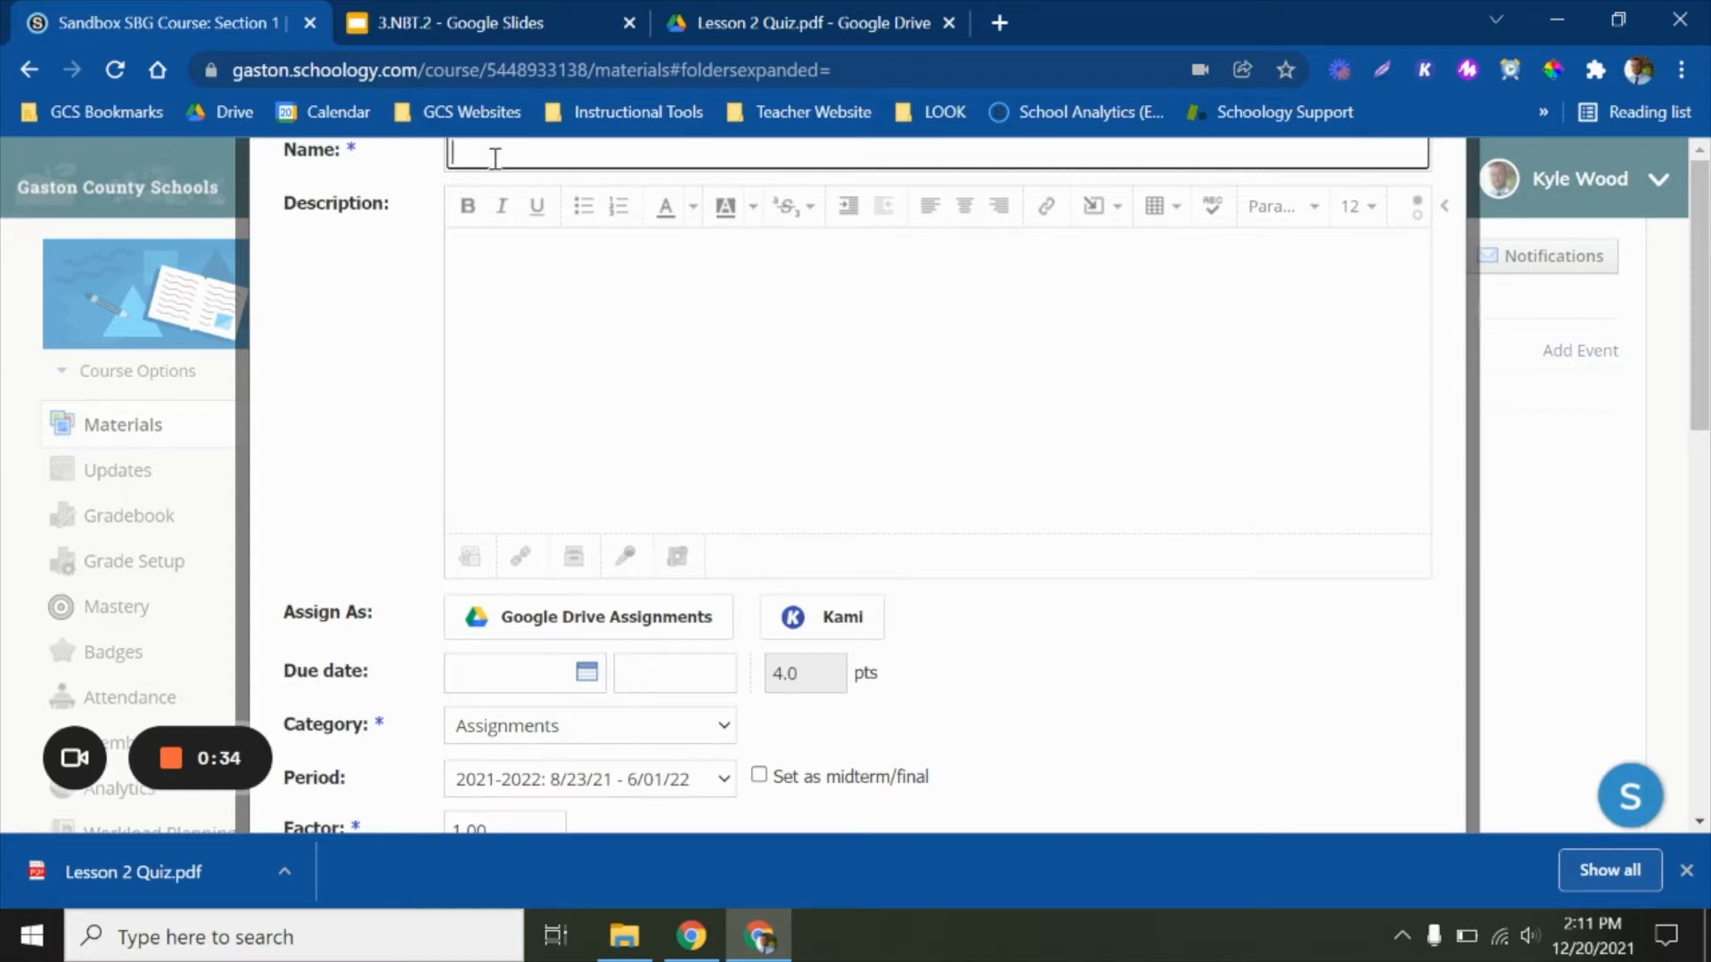
pyautogui.write('Learing Pl')
pyautogui.press('BackSpace')
pyautogui.press('BackSpace')
pyautogui.press('BackSpace')
pyautogui.press('BackSpace')
pyautogui.press('BackSpace')
pyautogui.press('BackSpace')
pyautogui.write('ning Plan ')
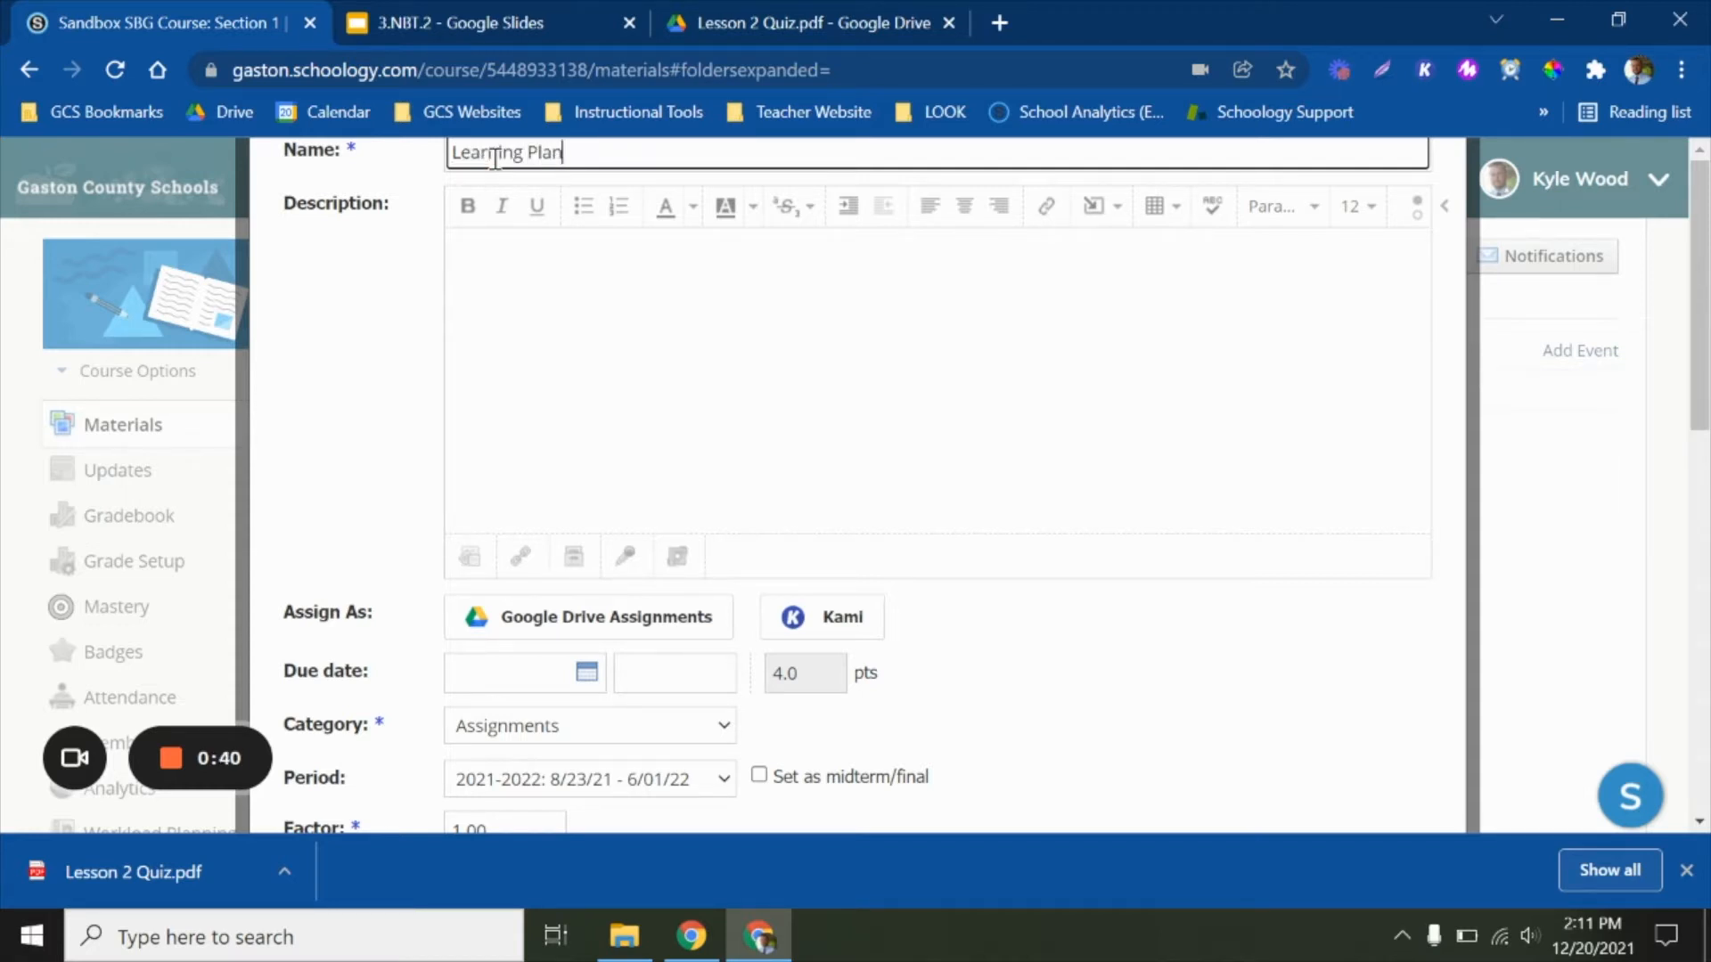
pyautogui.write('1.OA.6')
pyautogui.click(633, 349)
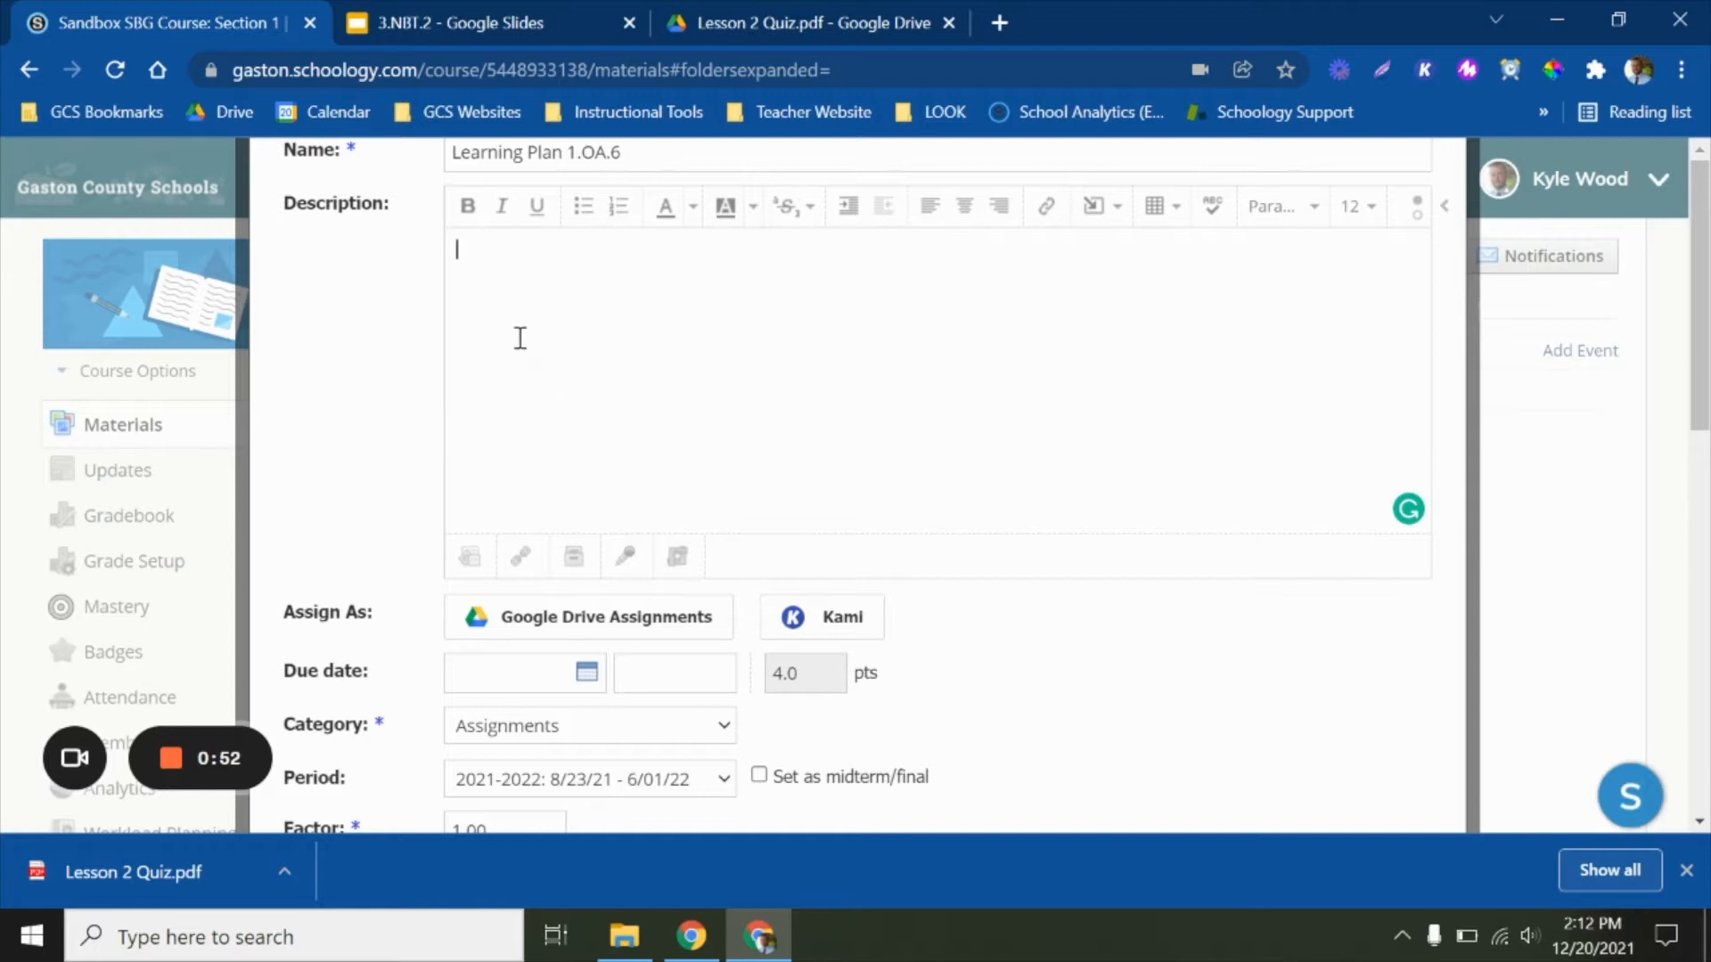
# Attach the Wild Robot Dash presentation to the assignment as a Google Drive assignment
pyautogui.scroll(-1, 520, 338)
pyautogui.scroll(1, 520, 338)
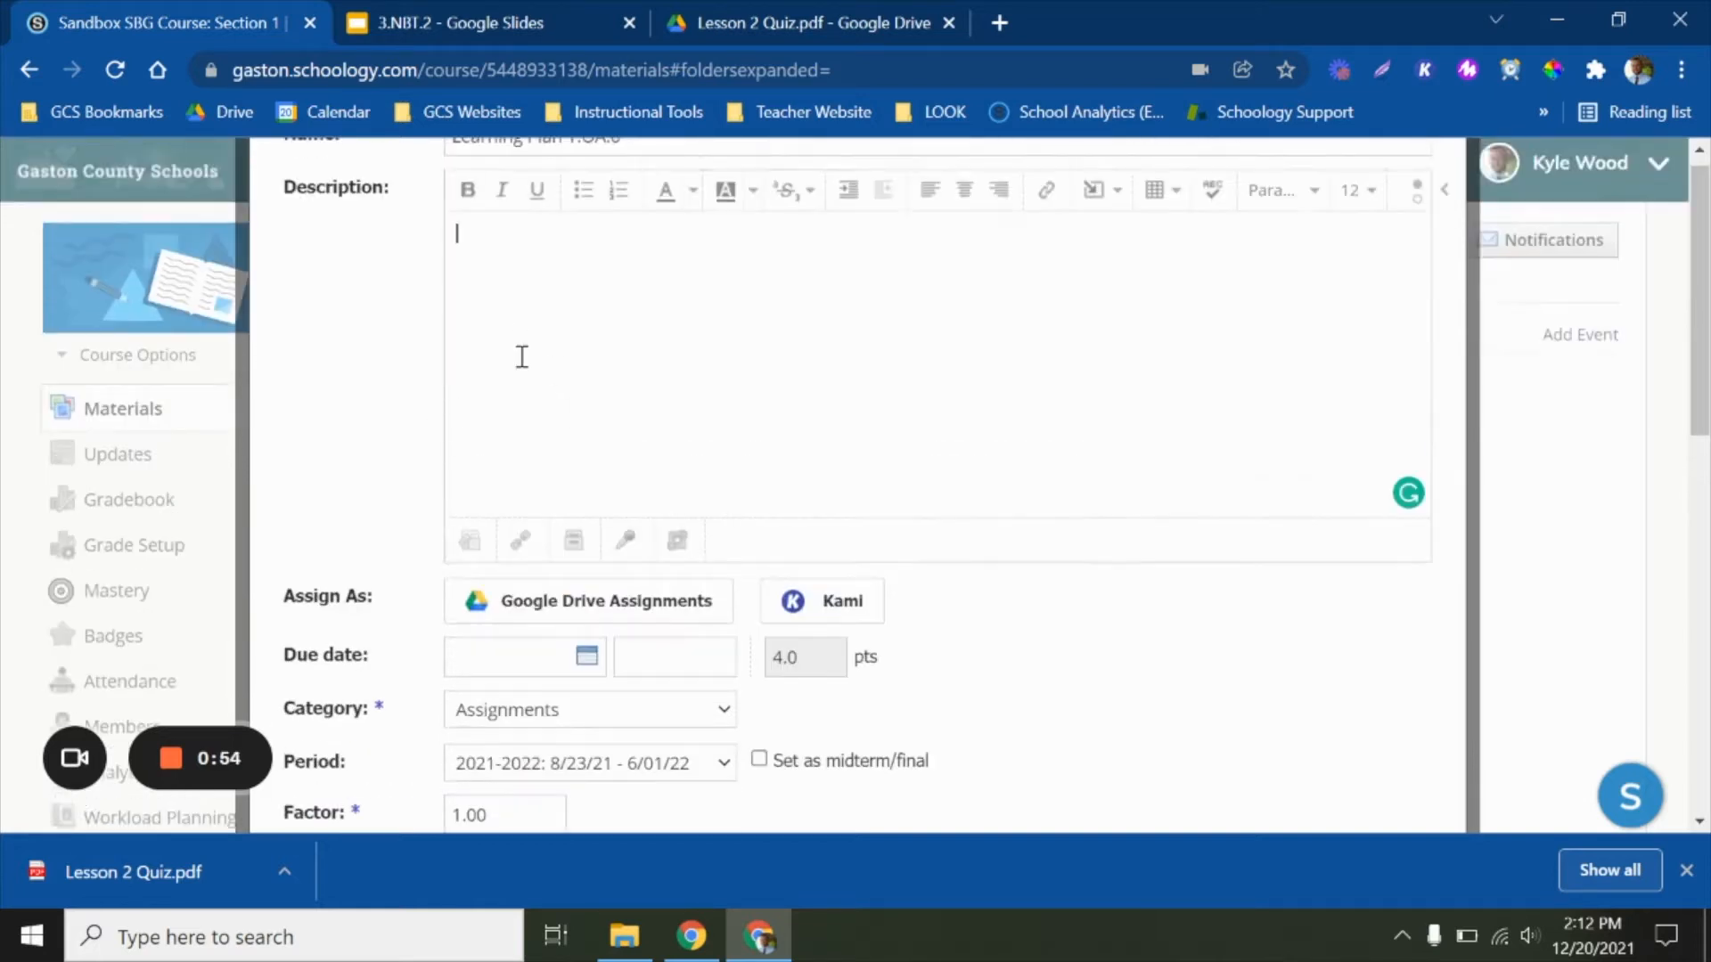
pyautogui.scroll(-1, 521, 347)
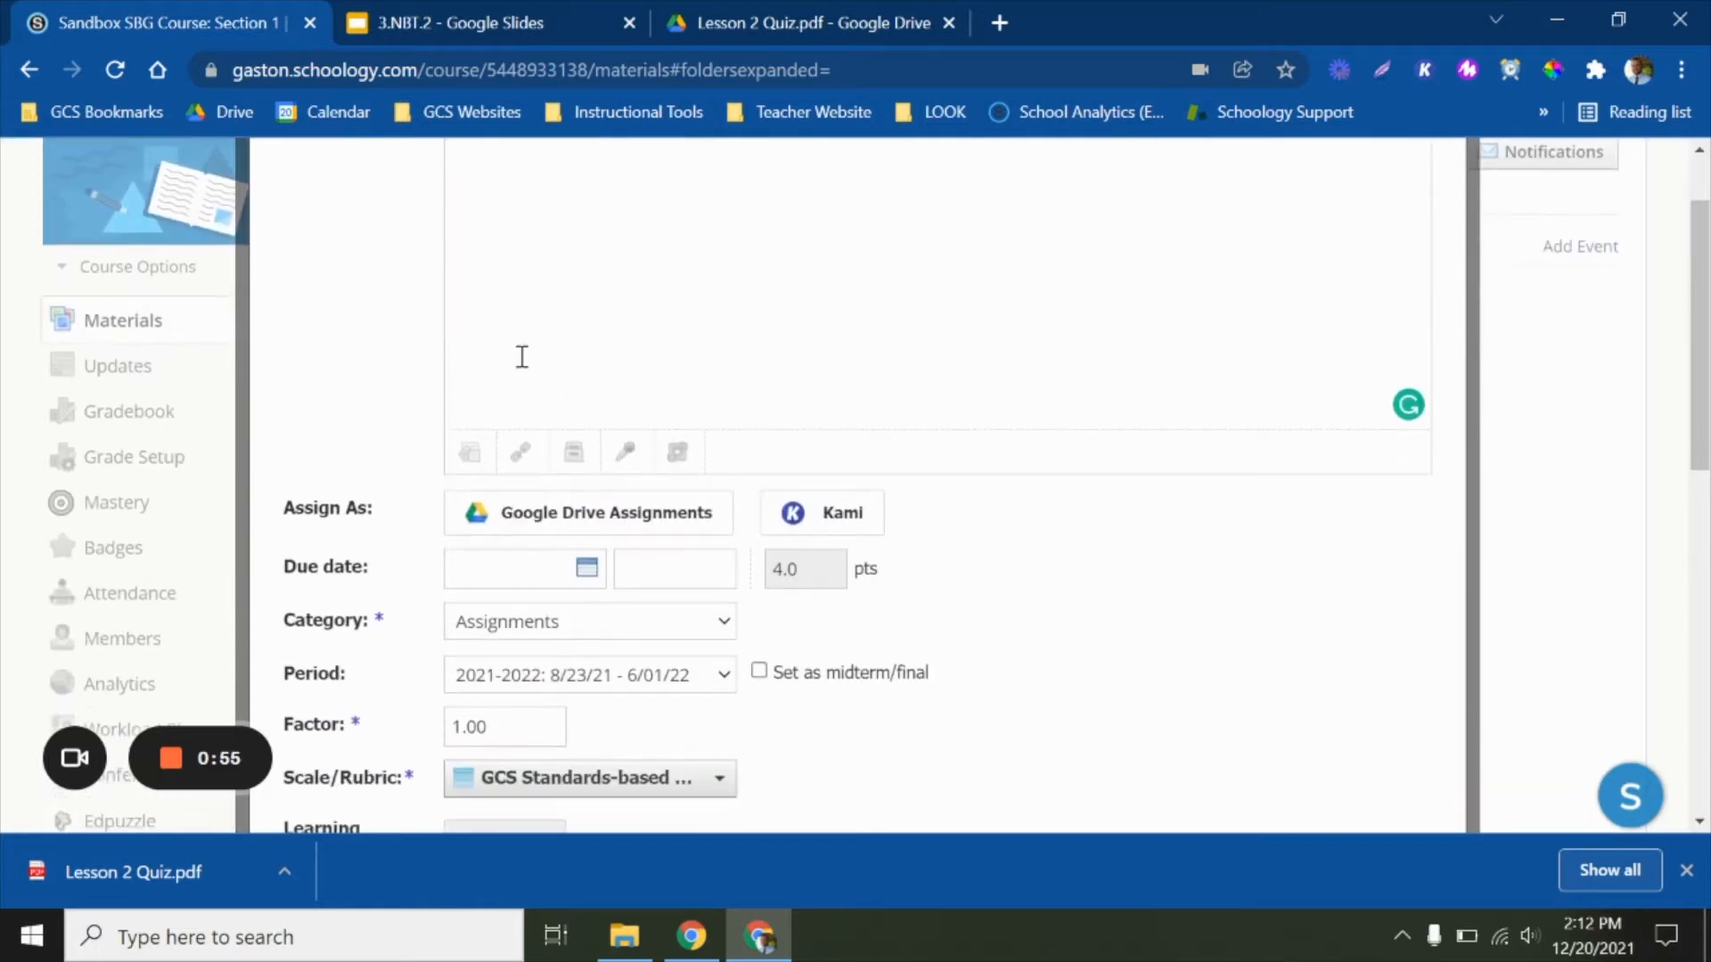
pyautogui.click(555, 516)
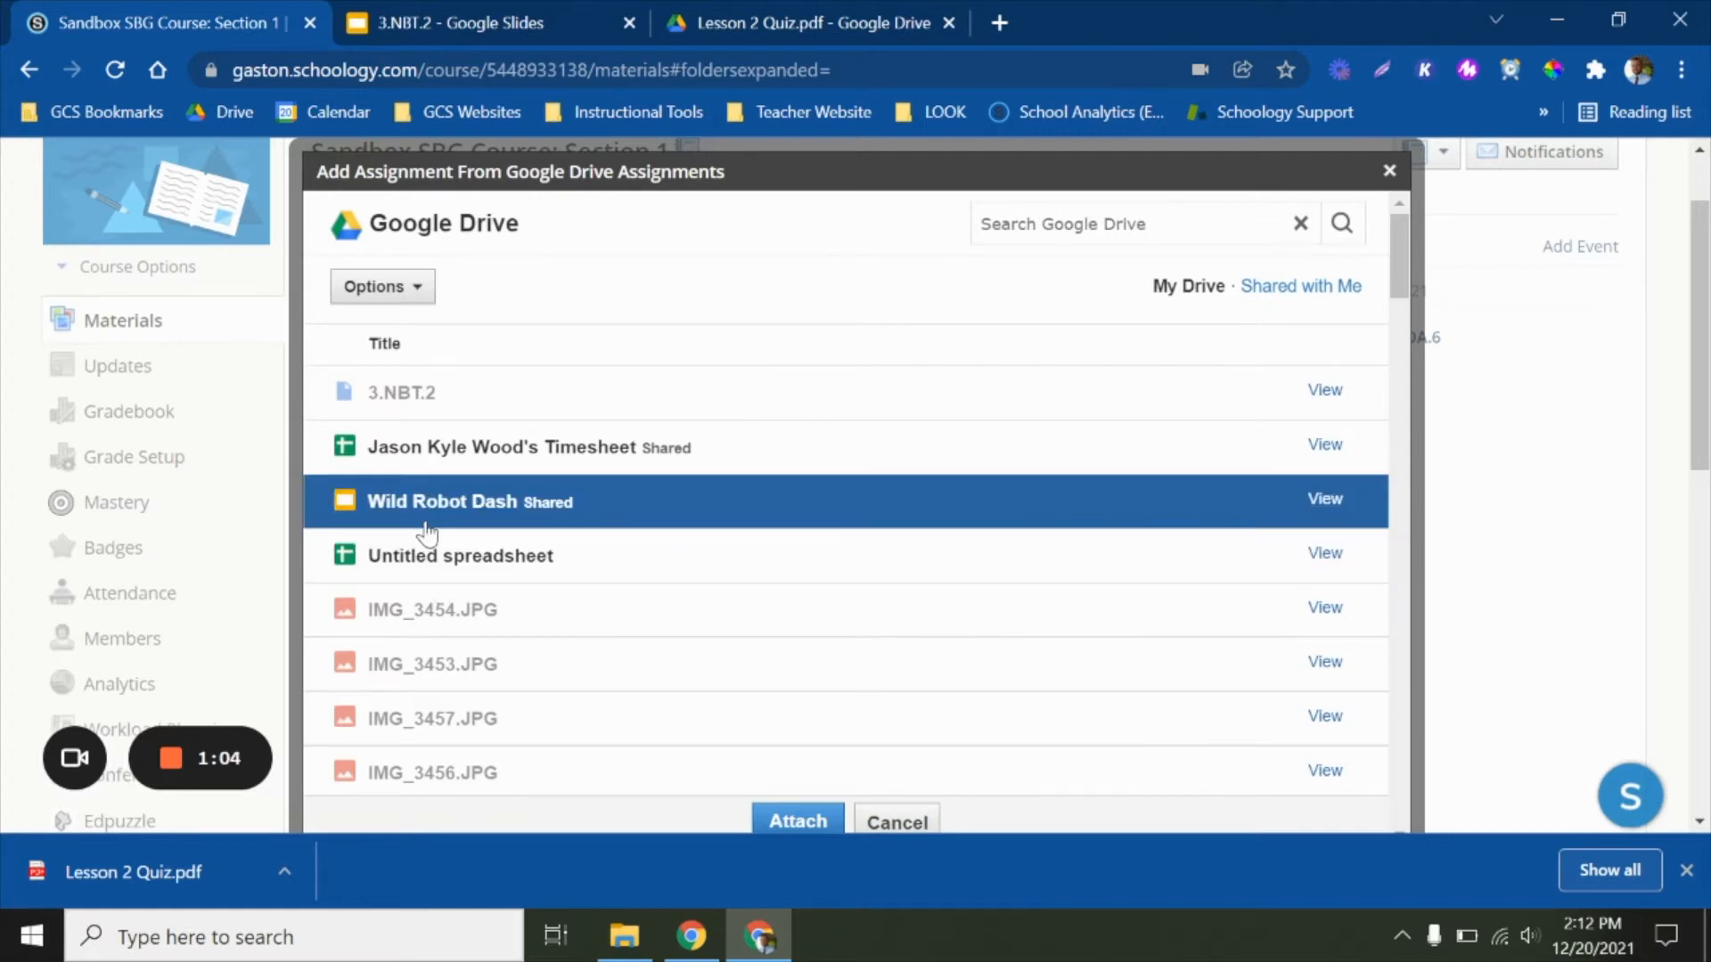
pyautogui.click(792, 824)
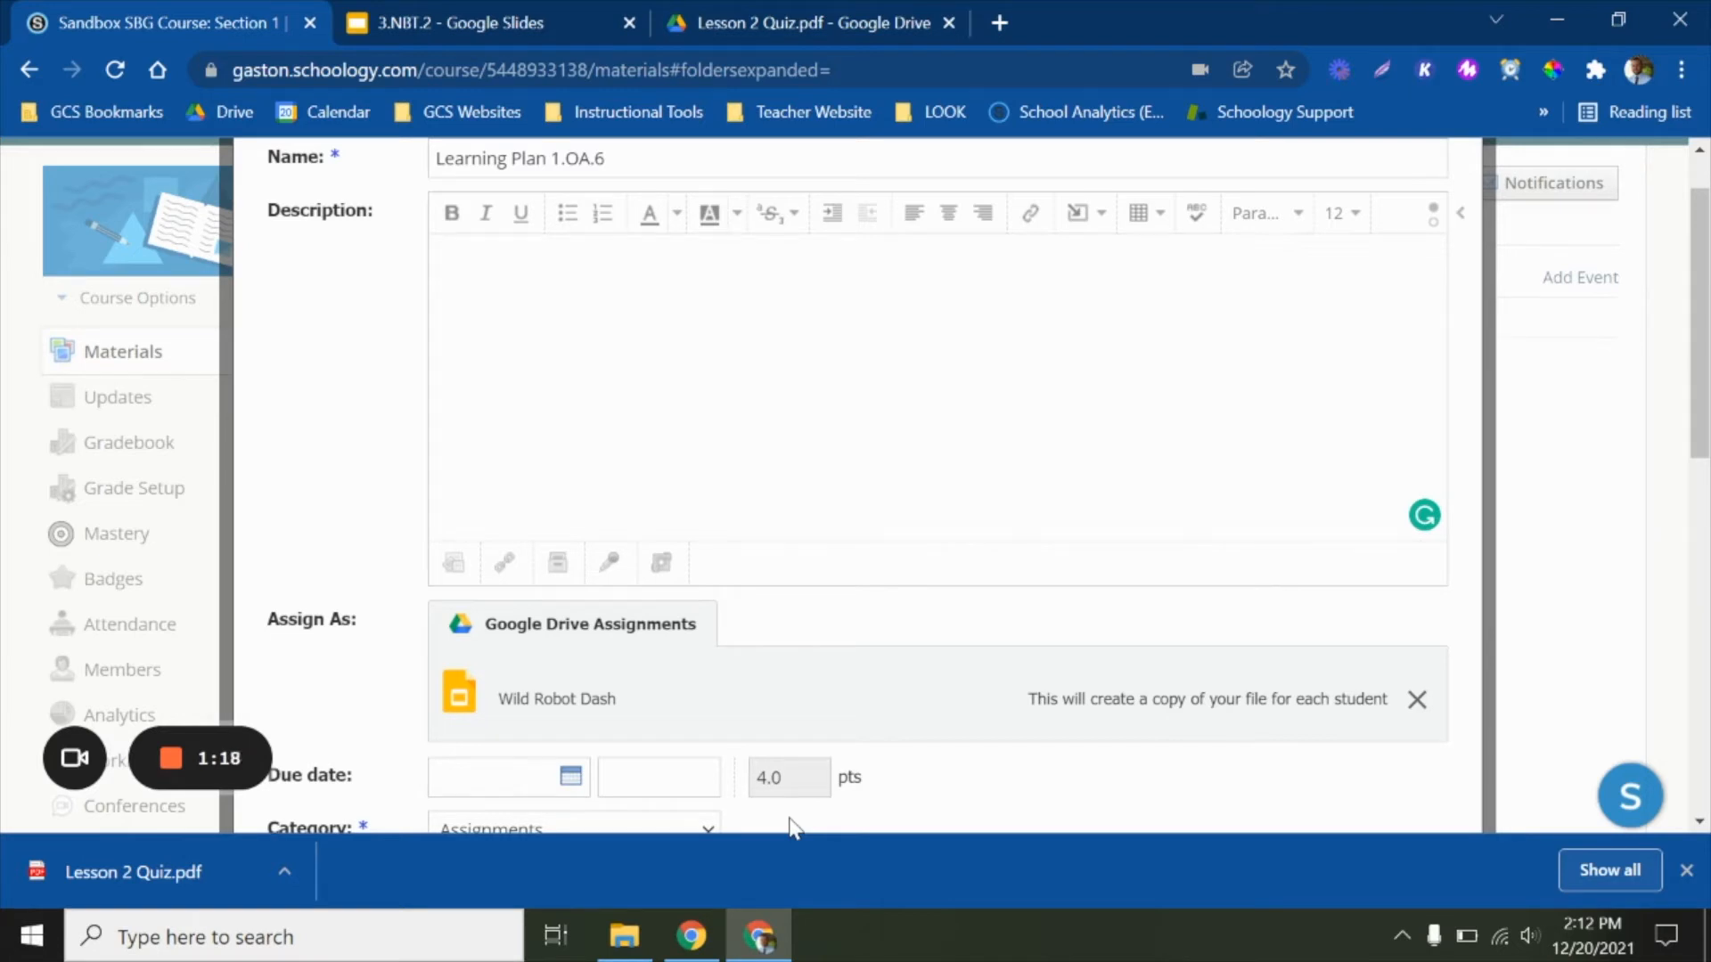
# Set the assignment's due date to 12/21/21 and its grading period to 2021-2022 W2
pyautogui.scroll(-3, 825, 713)
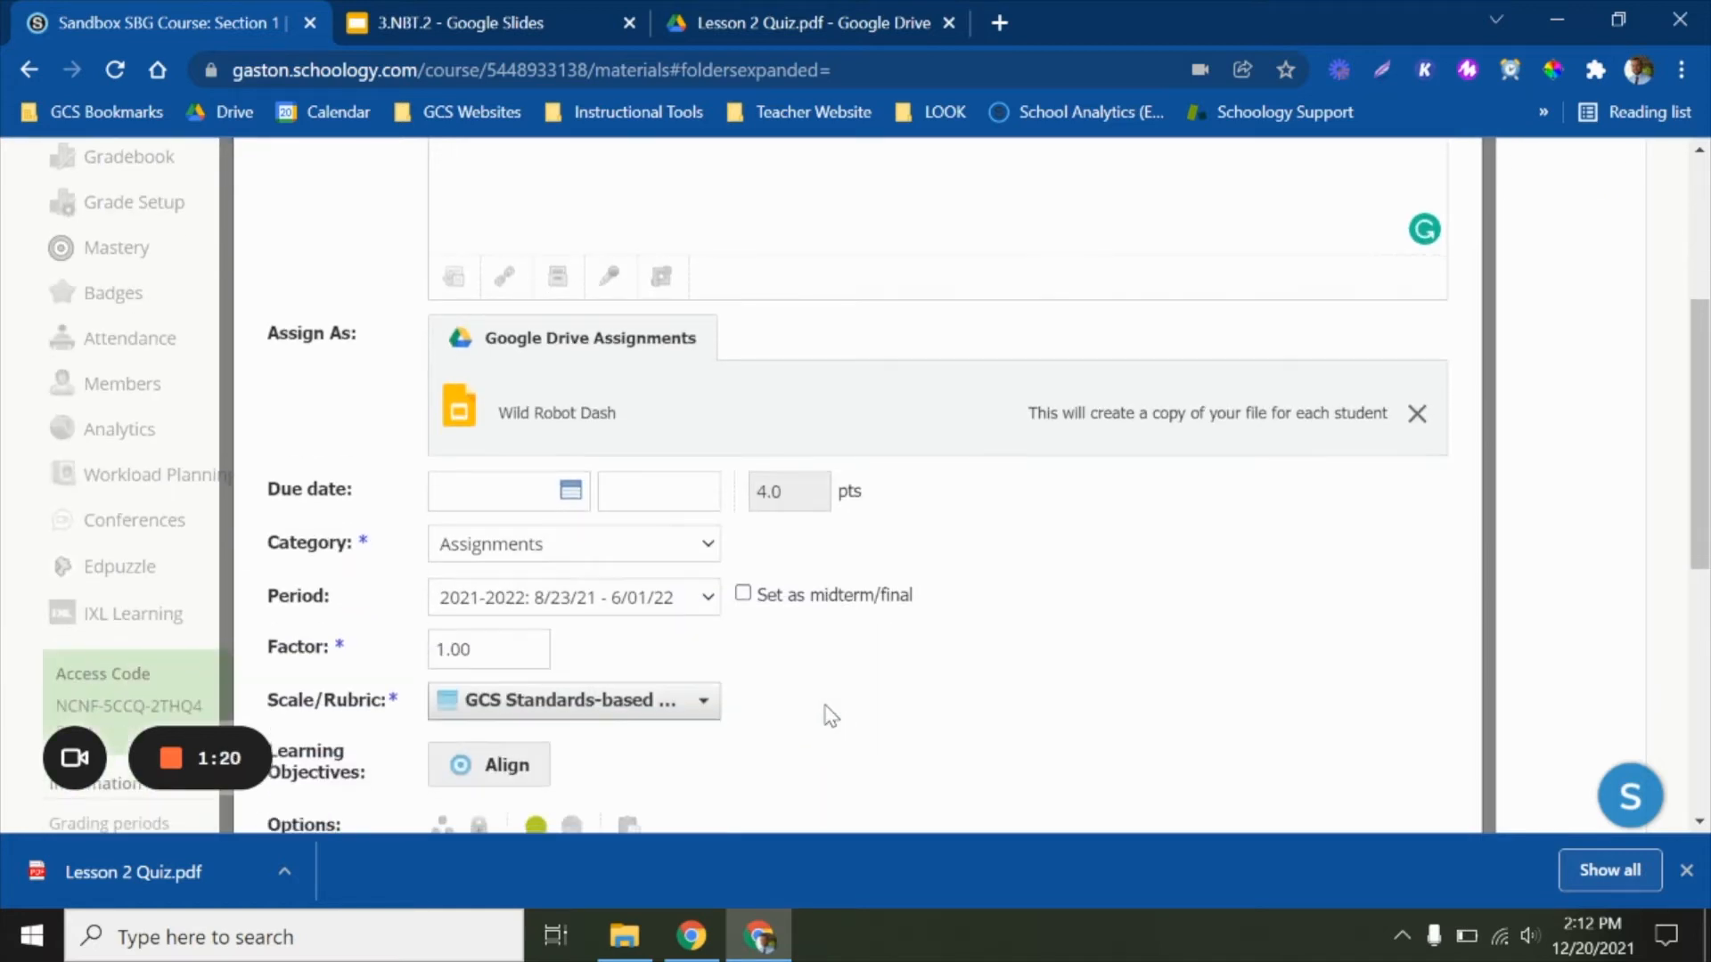
pyautogui.scroll(-2, 831, 716)
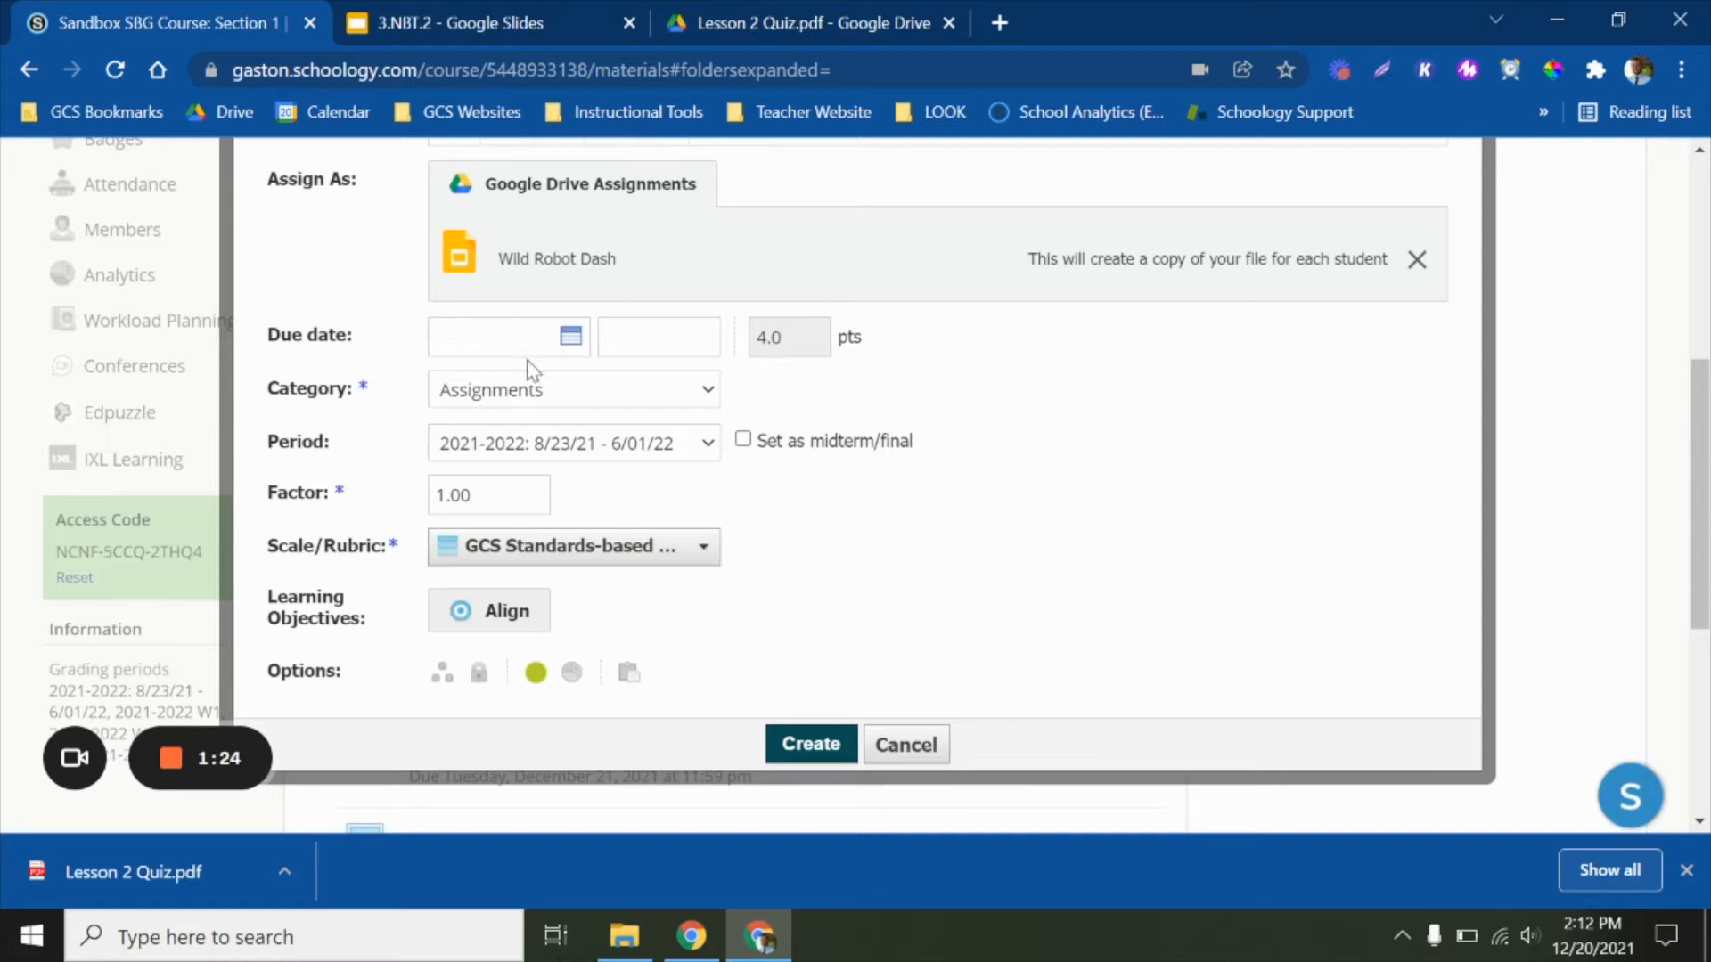
pyautogui.click(571, 338)
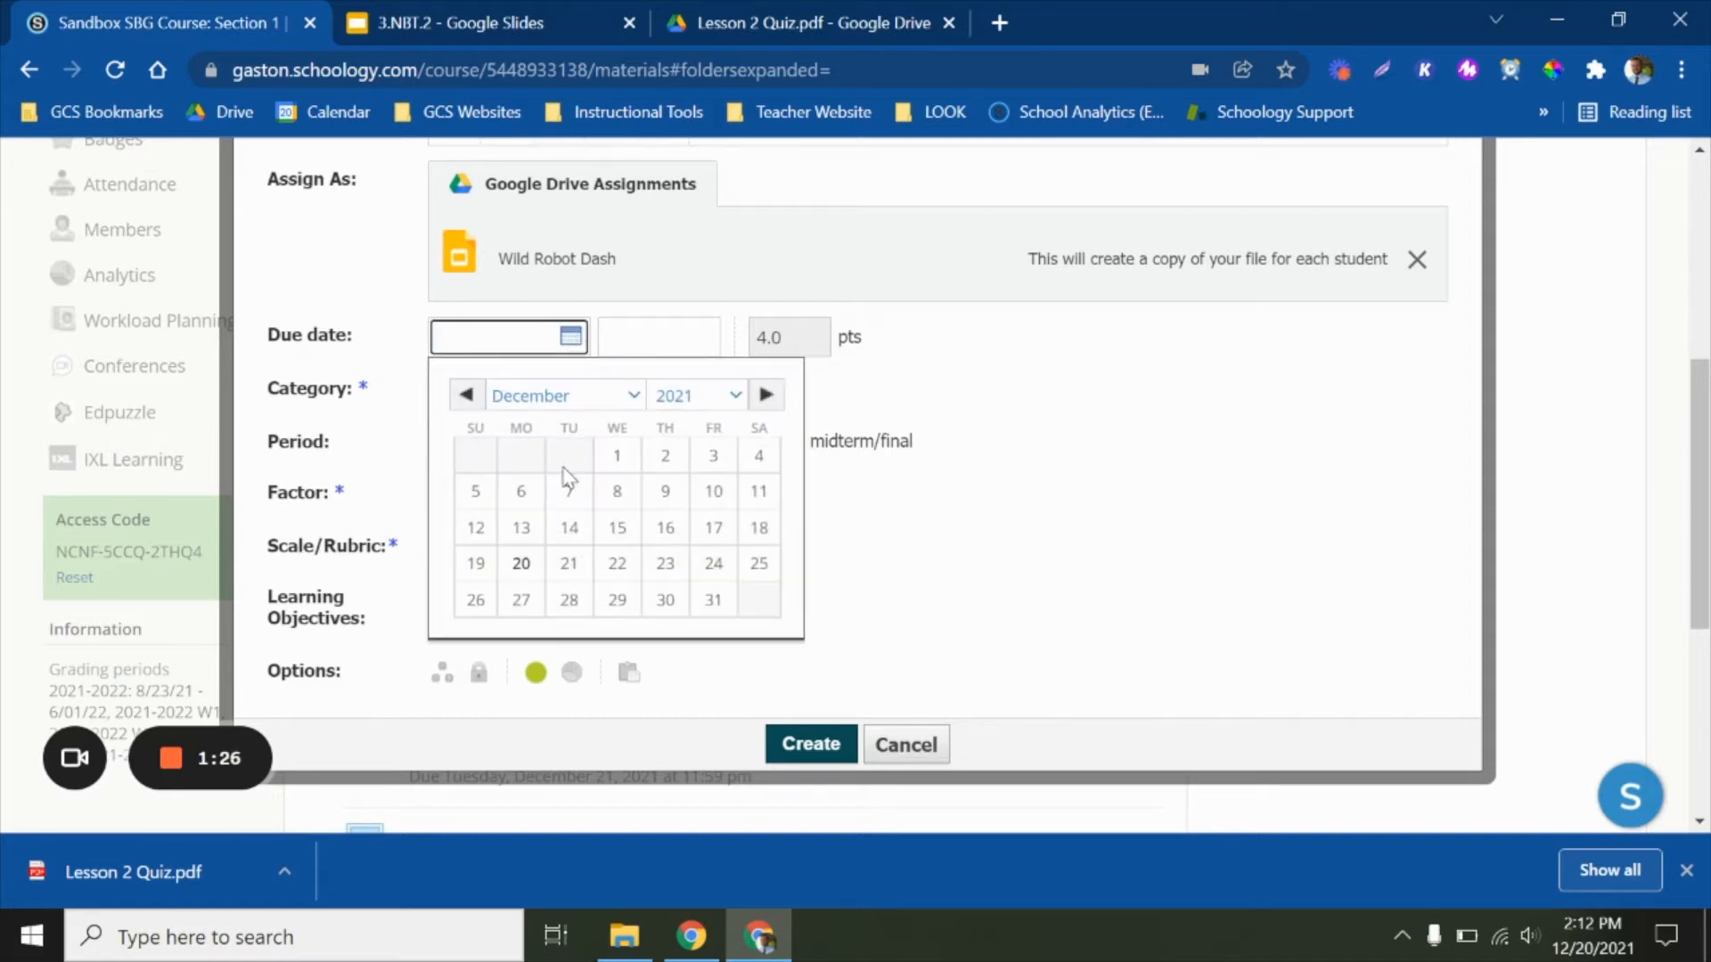
pyautogui.click(568, 564)
pyautogui.scroll(-4, 713, 604)
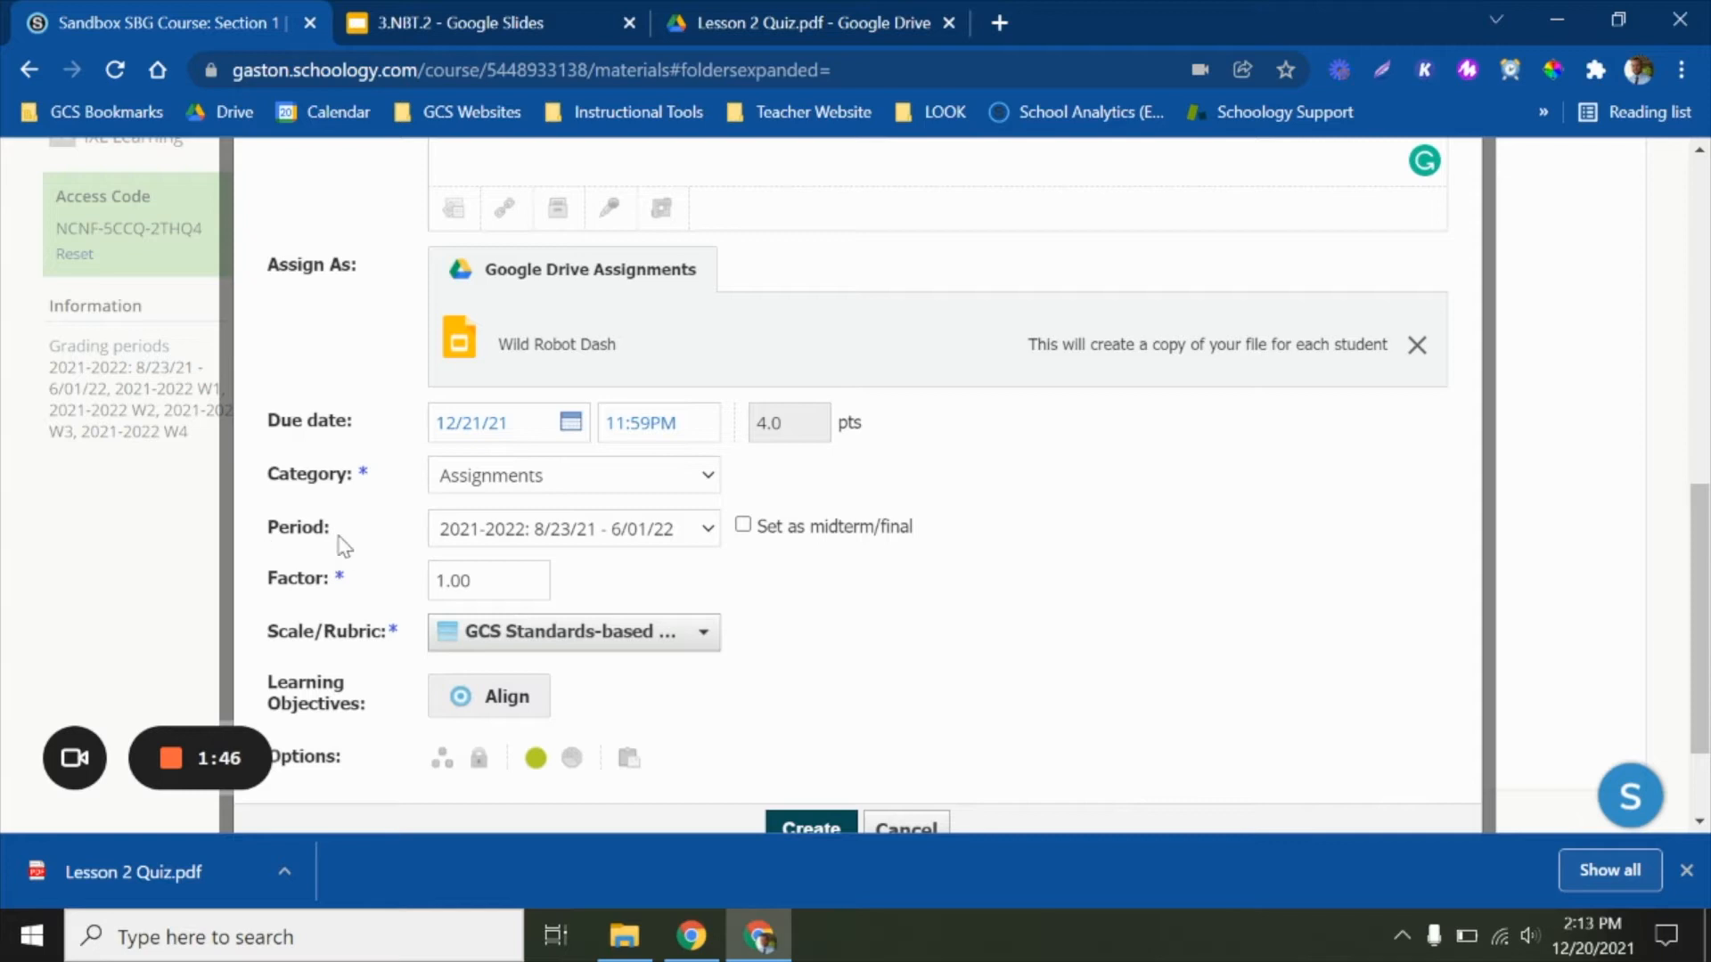
pyautogui.click(505, 532)
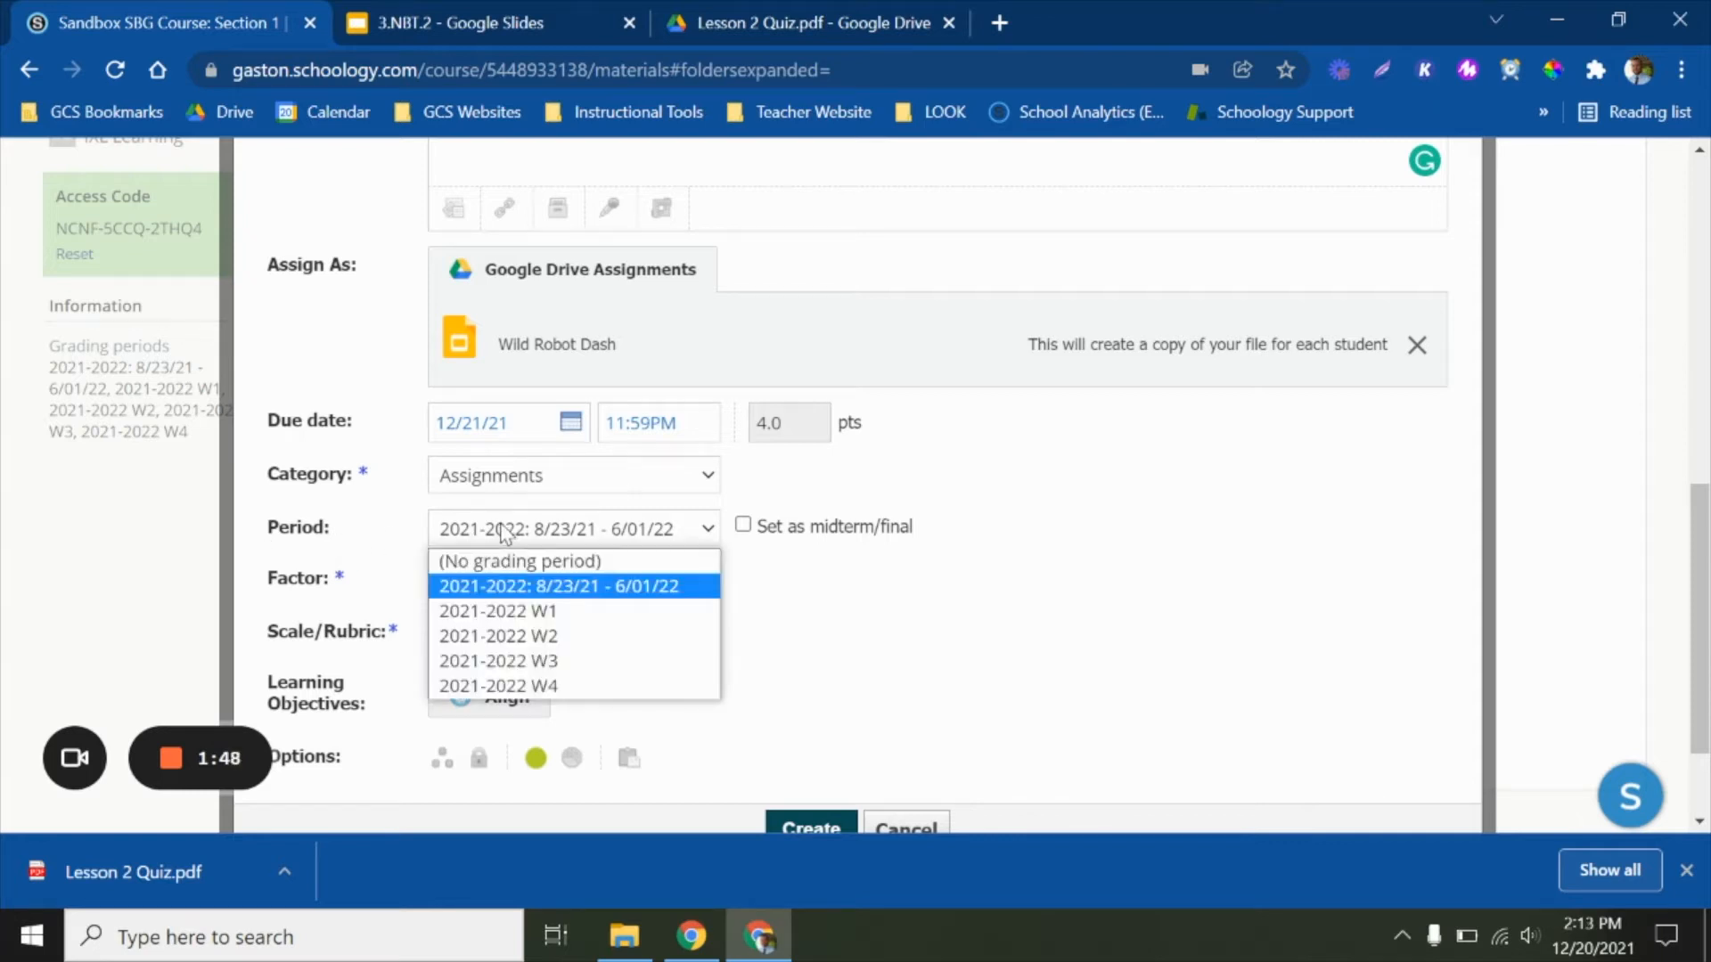
pyautogui.click(504, 636)
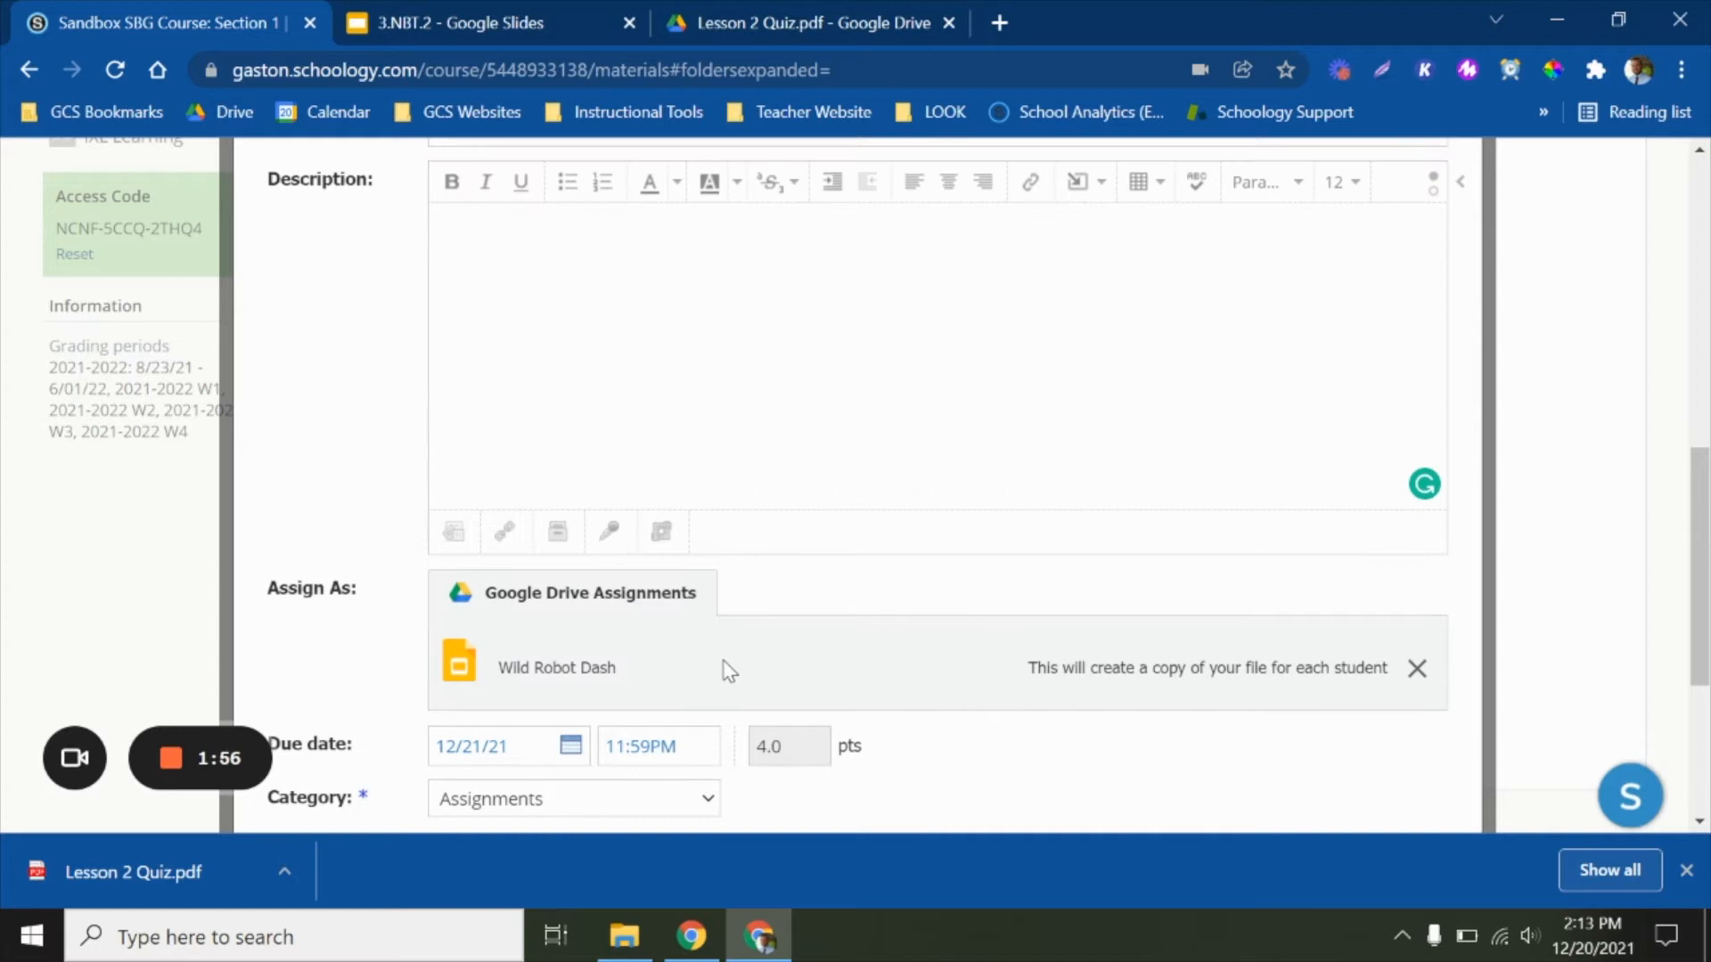
# Align the assignment with learning objective NC.1.OA.6 from GCS Mathematics, 1 Mathematics, 1 Operations and Algebraic Thinking
pyautogui.scroll(-4, 727, 669)
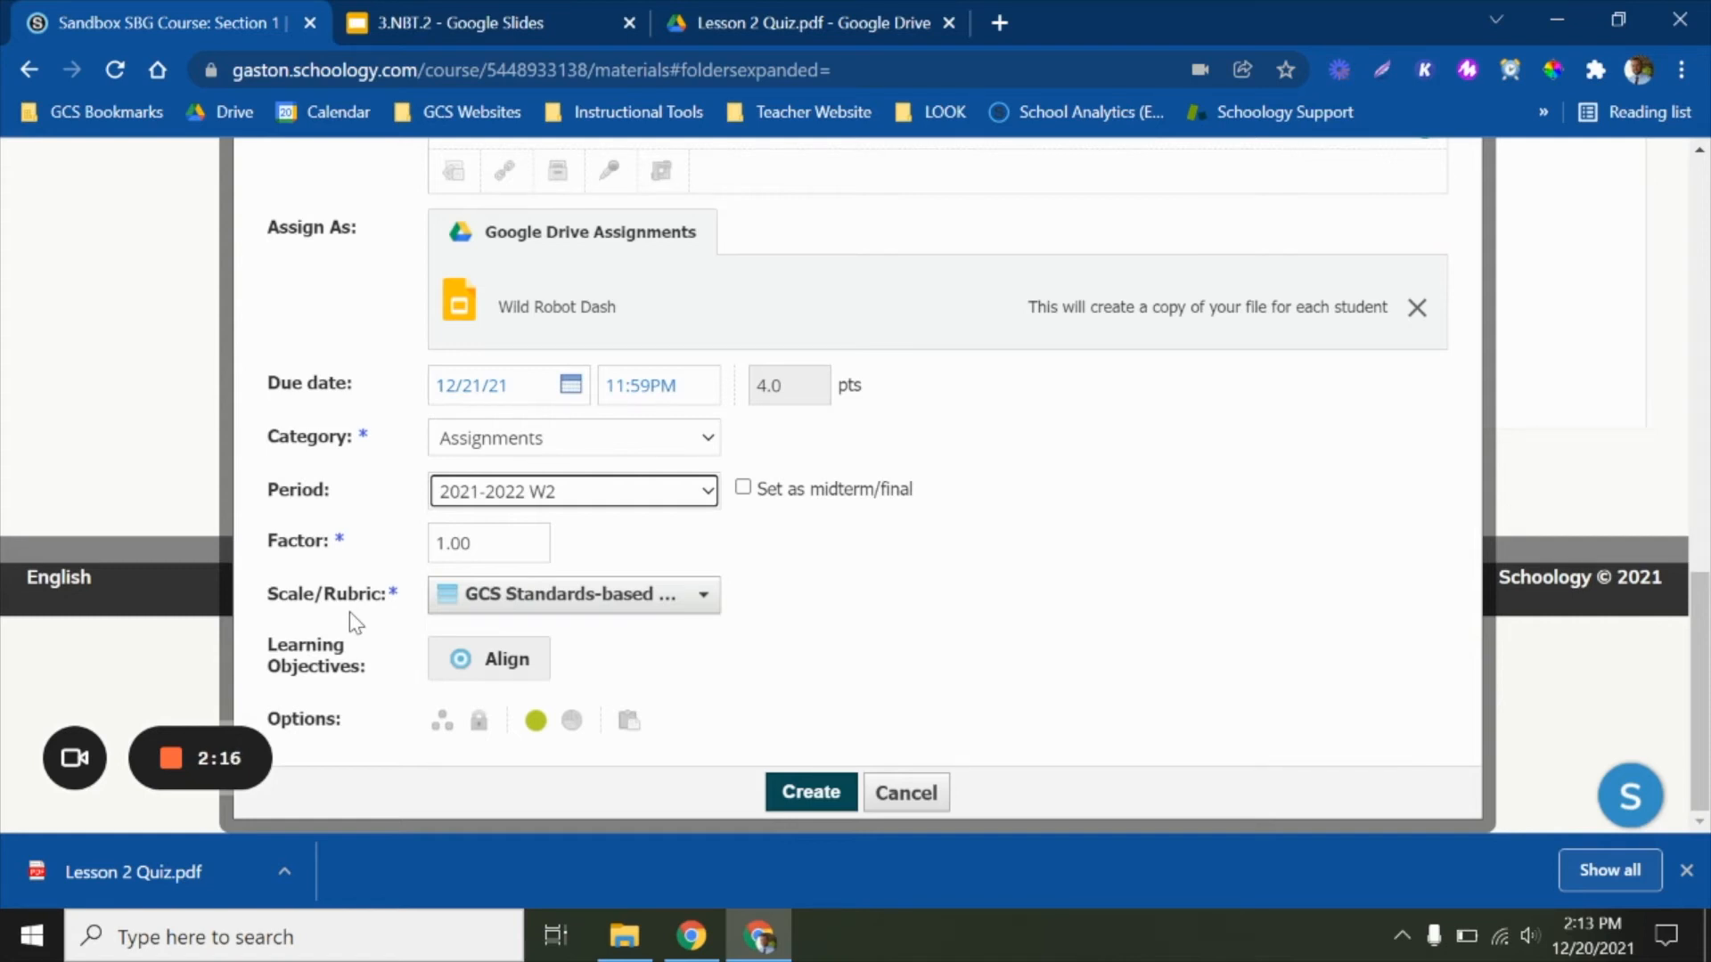
pyautogui.click(493, 676)
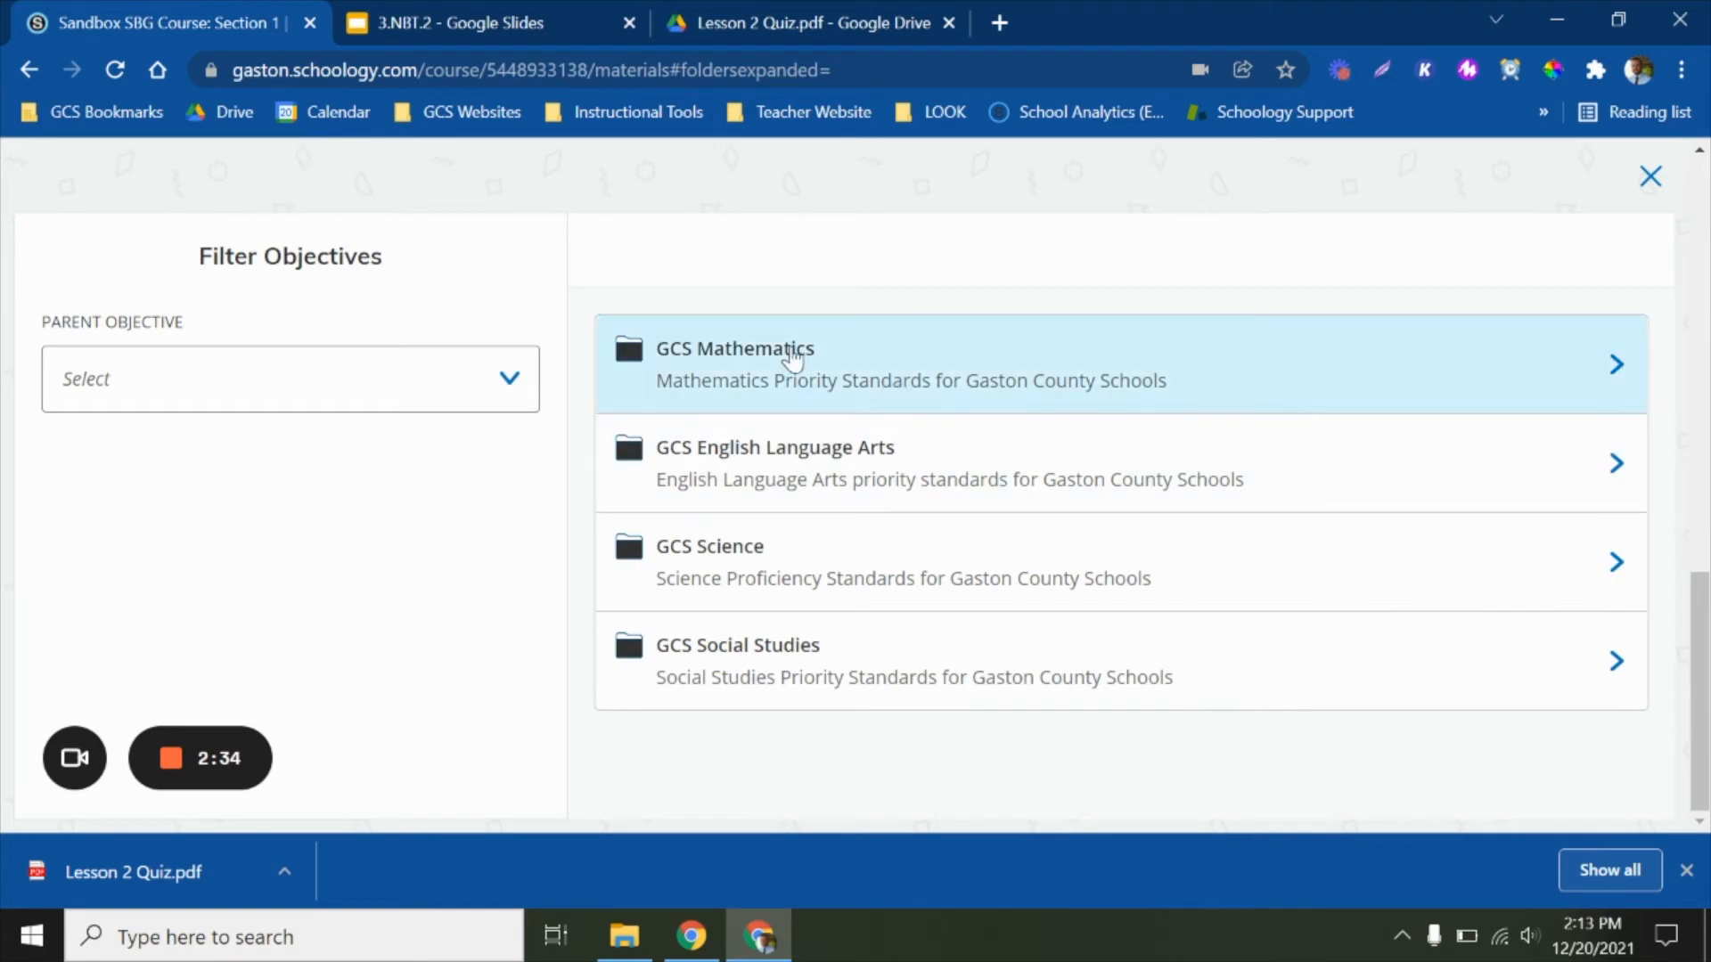
pyautogui.click(718, 393)
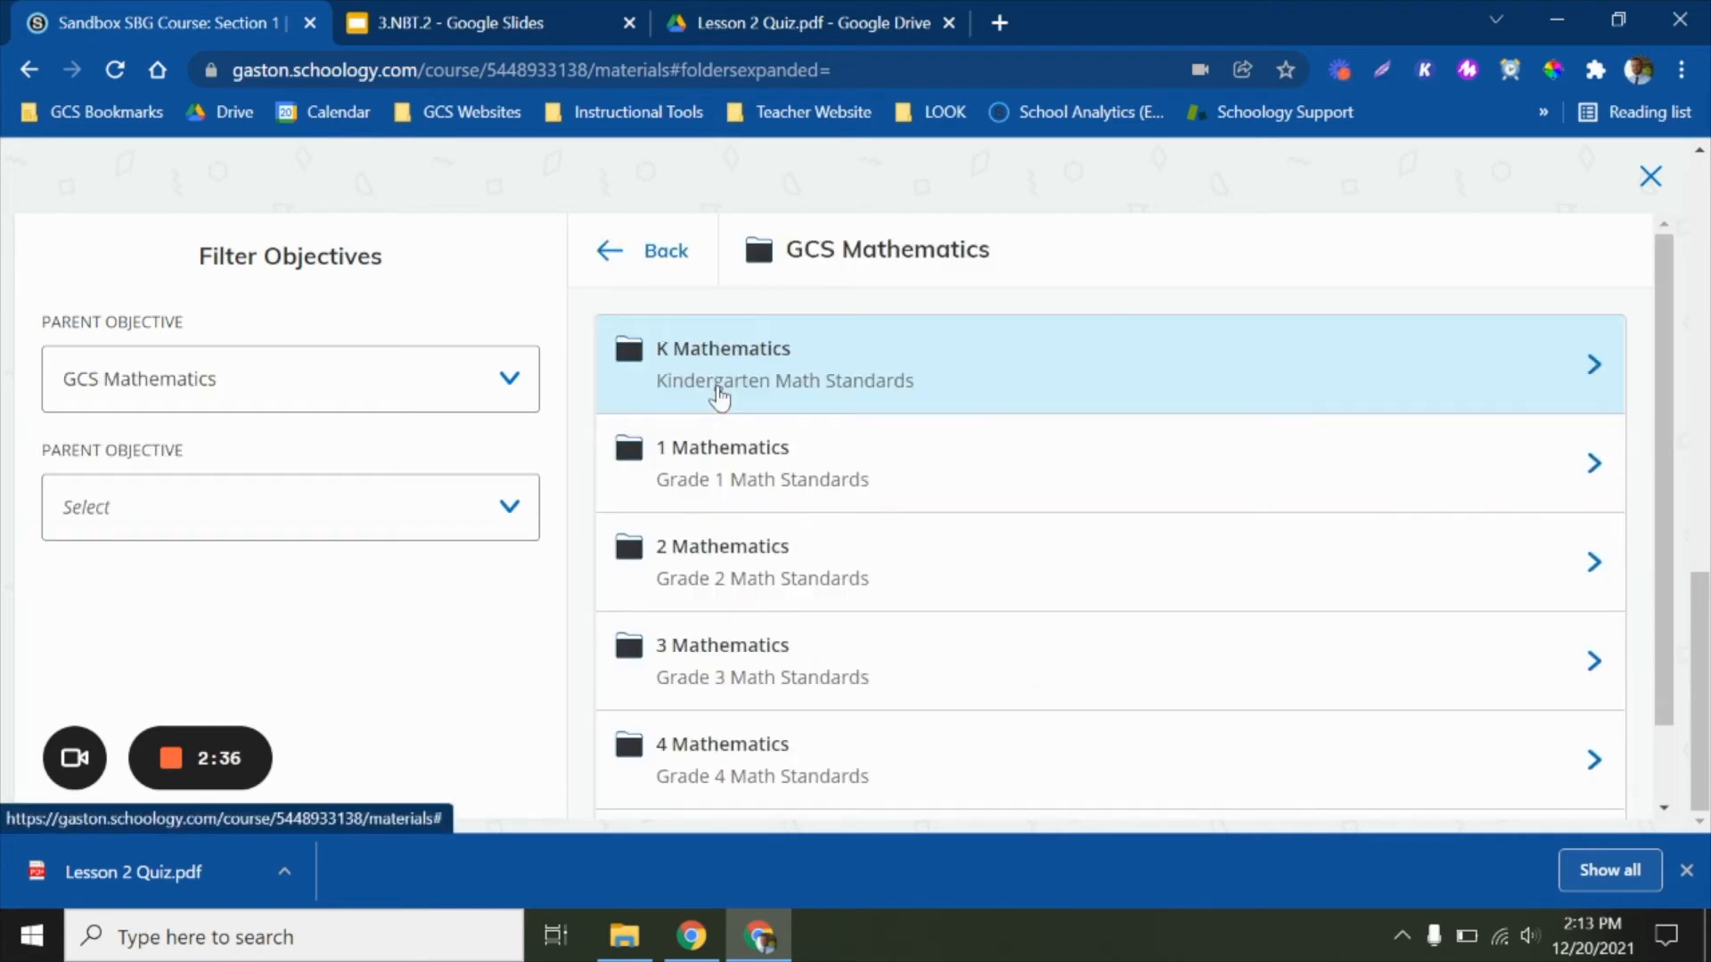
pyautogui.click(720, 450)
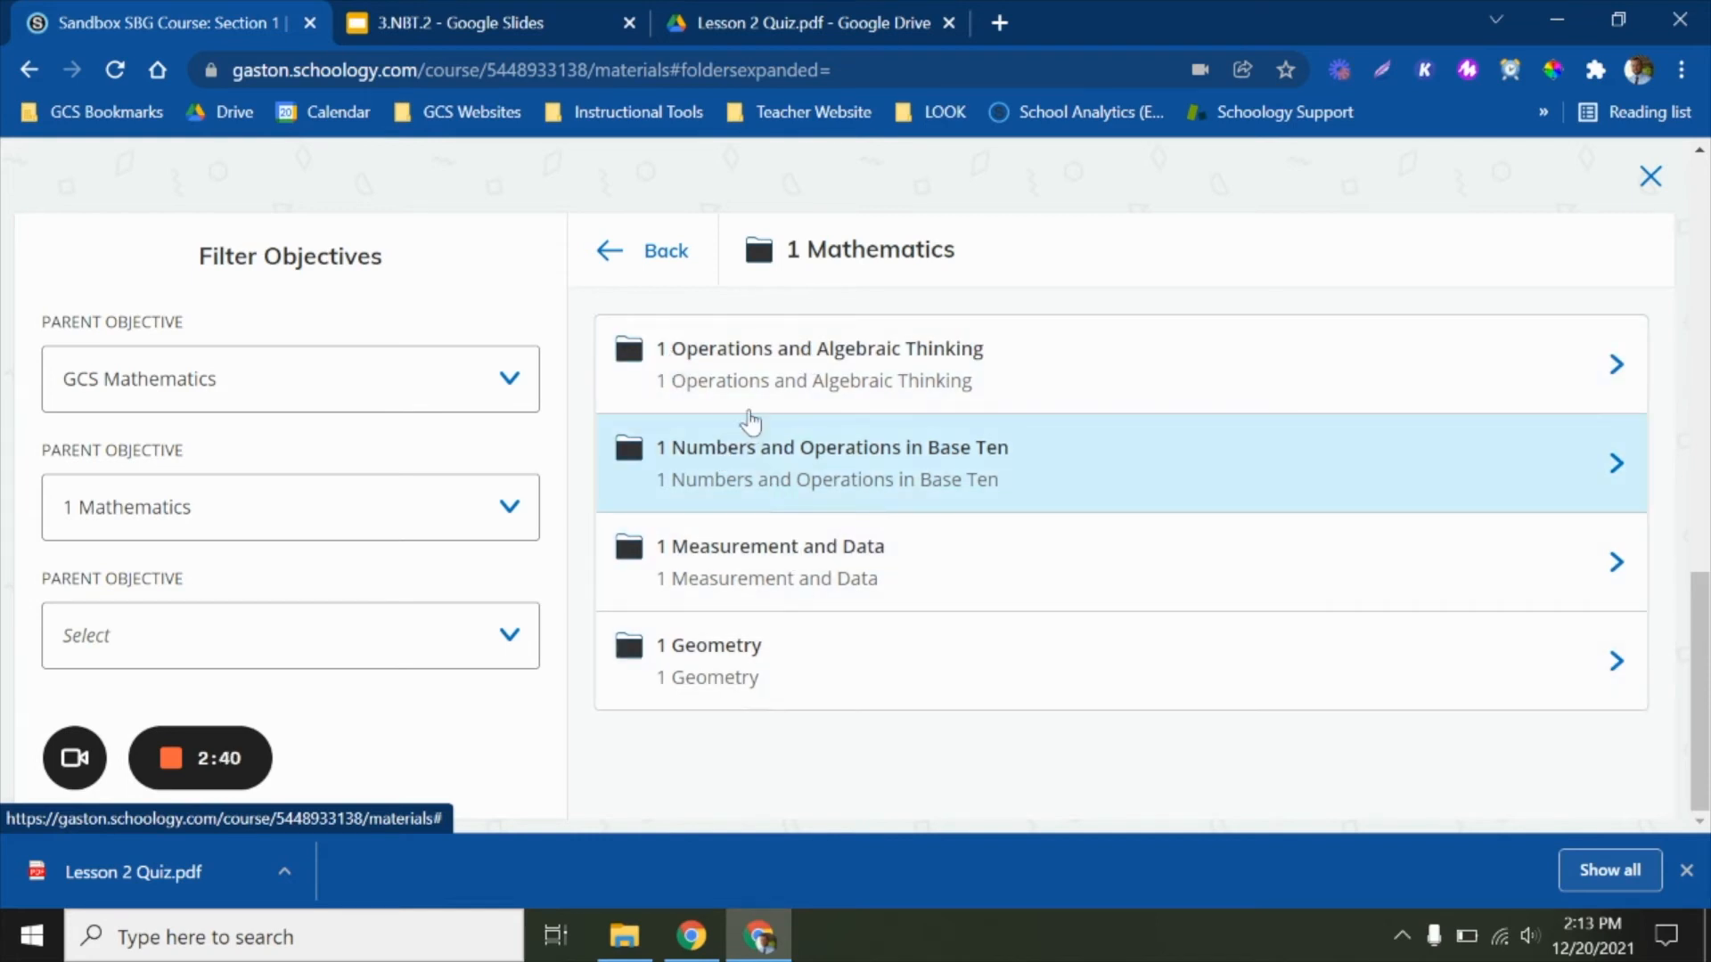
pyautogui.click(799, 385)
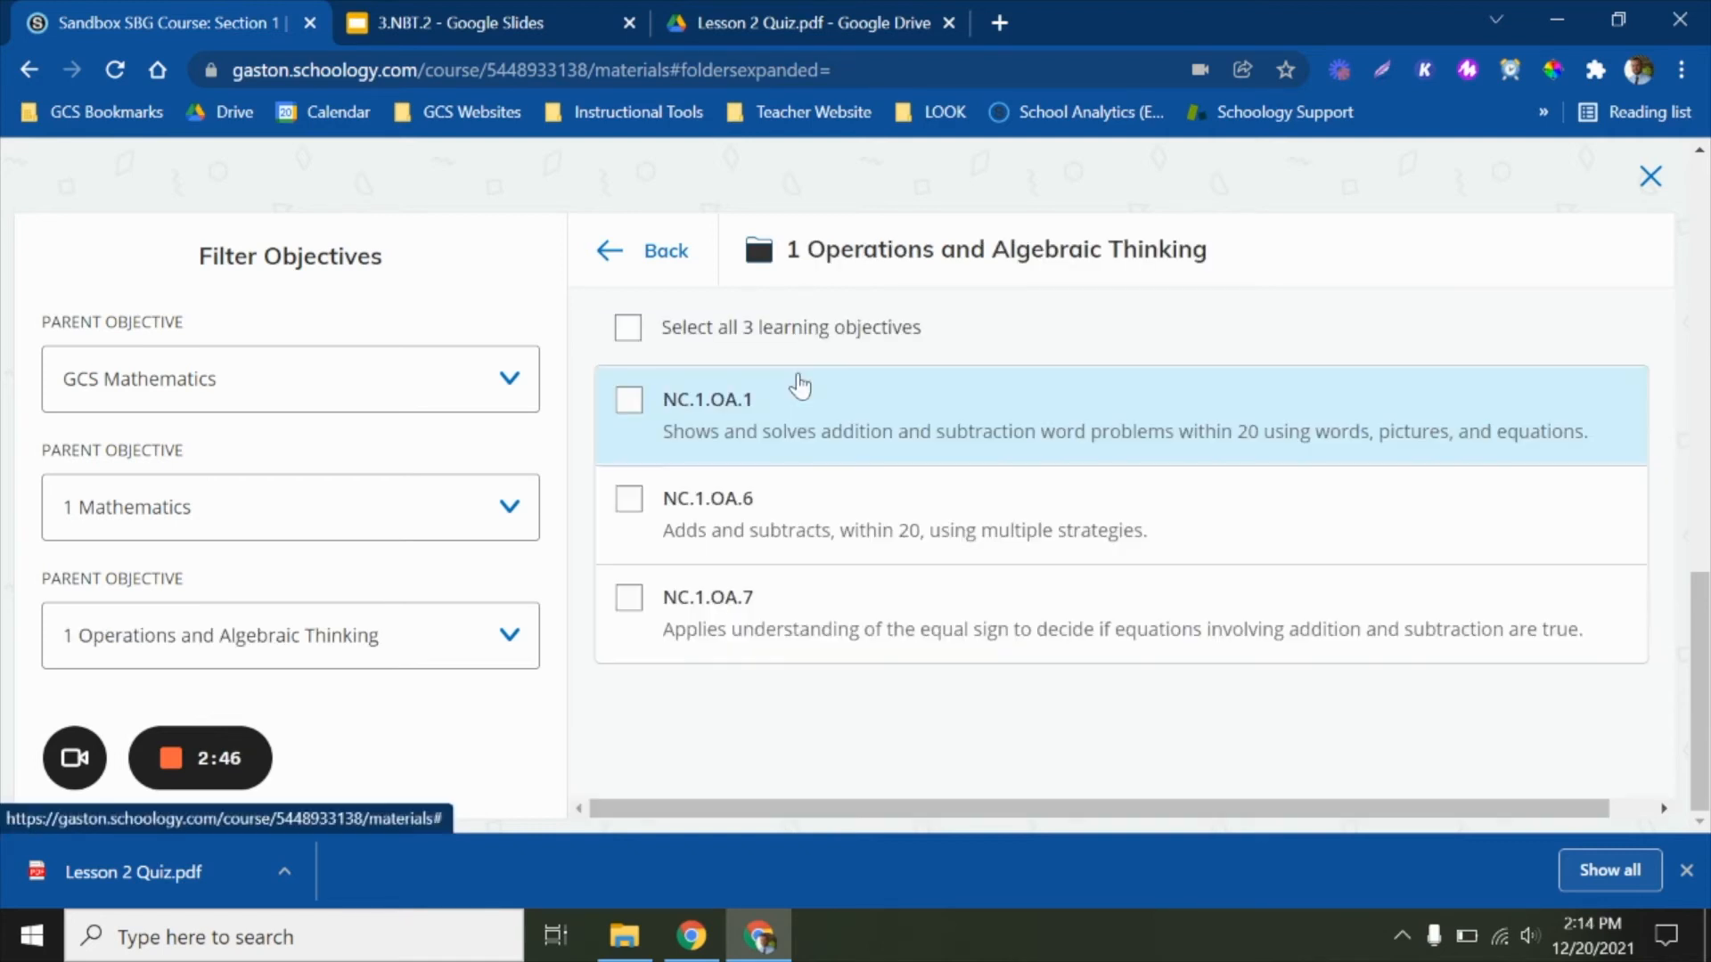
pyautogui.click(632, 506)
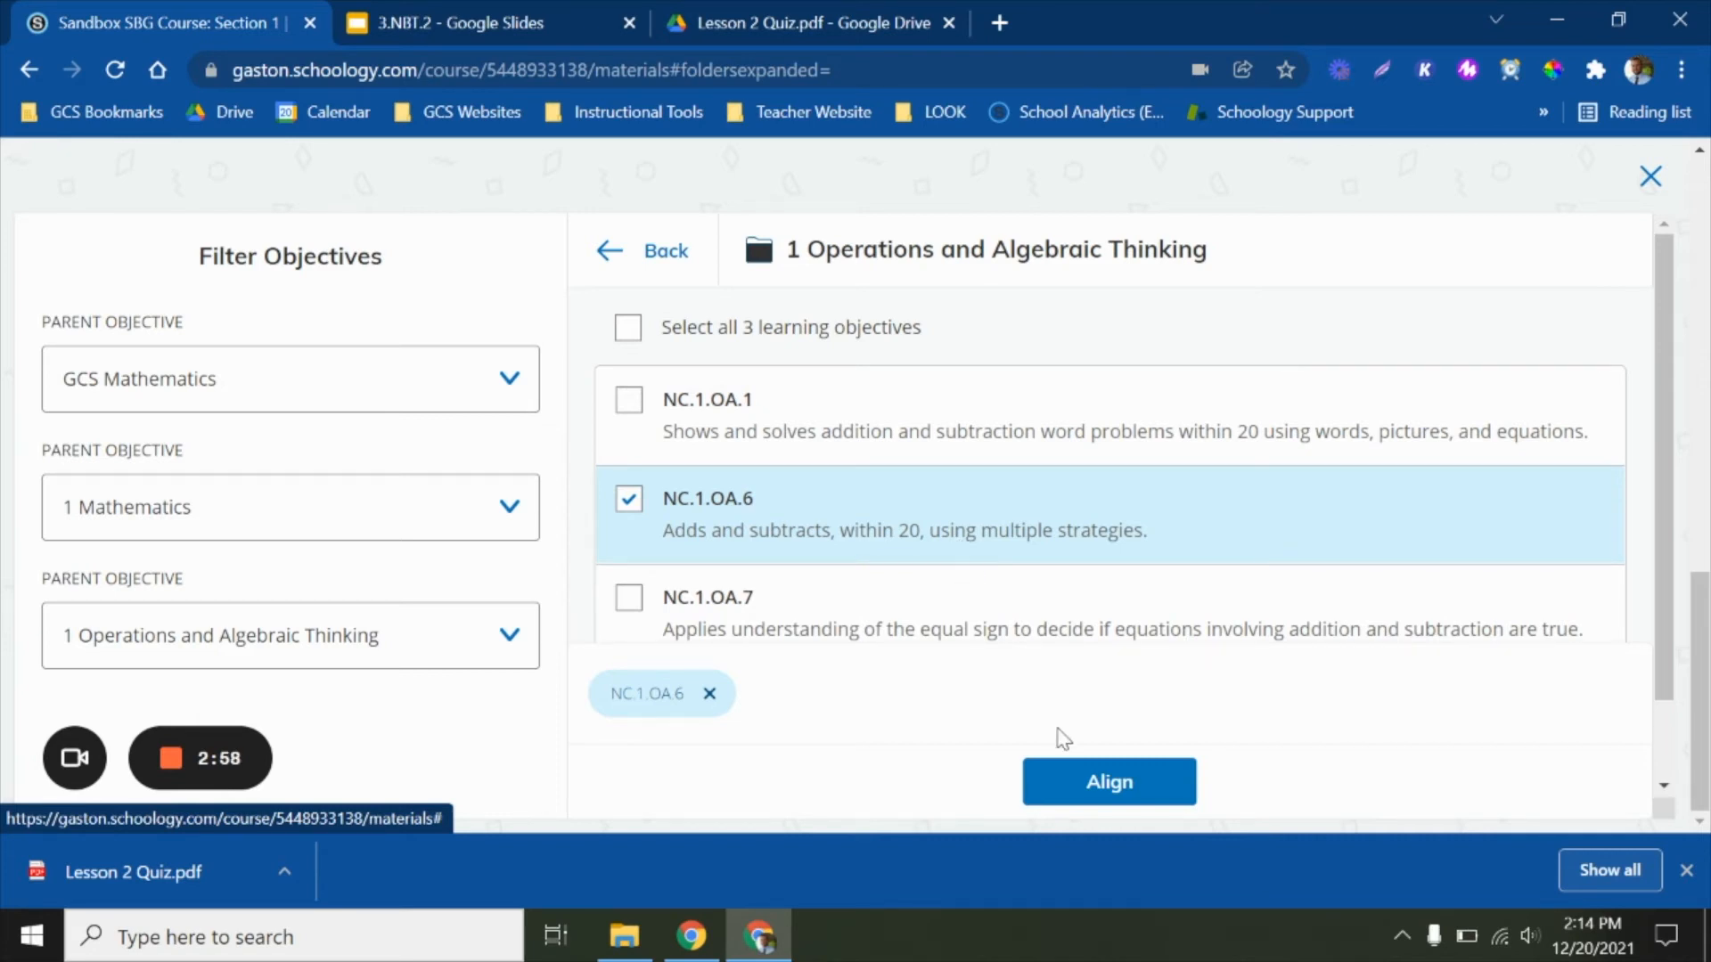
pyautogui.click(1090, 796)
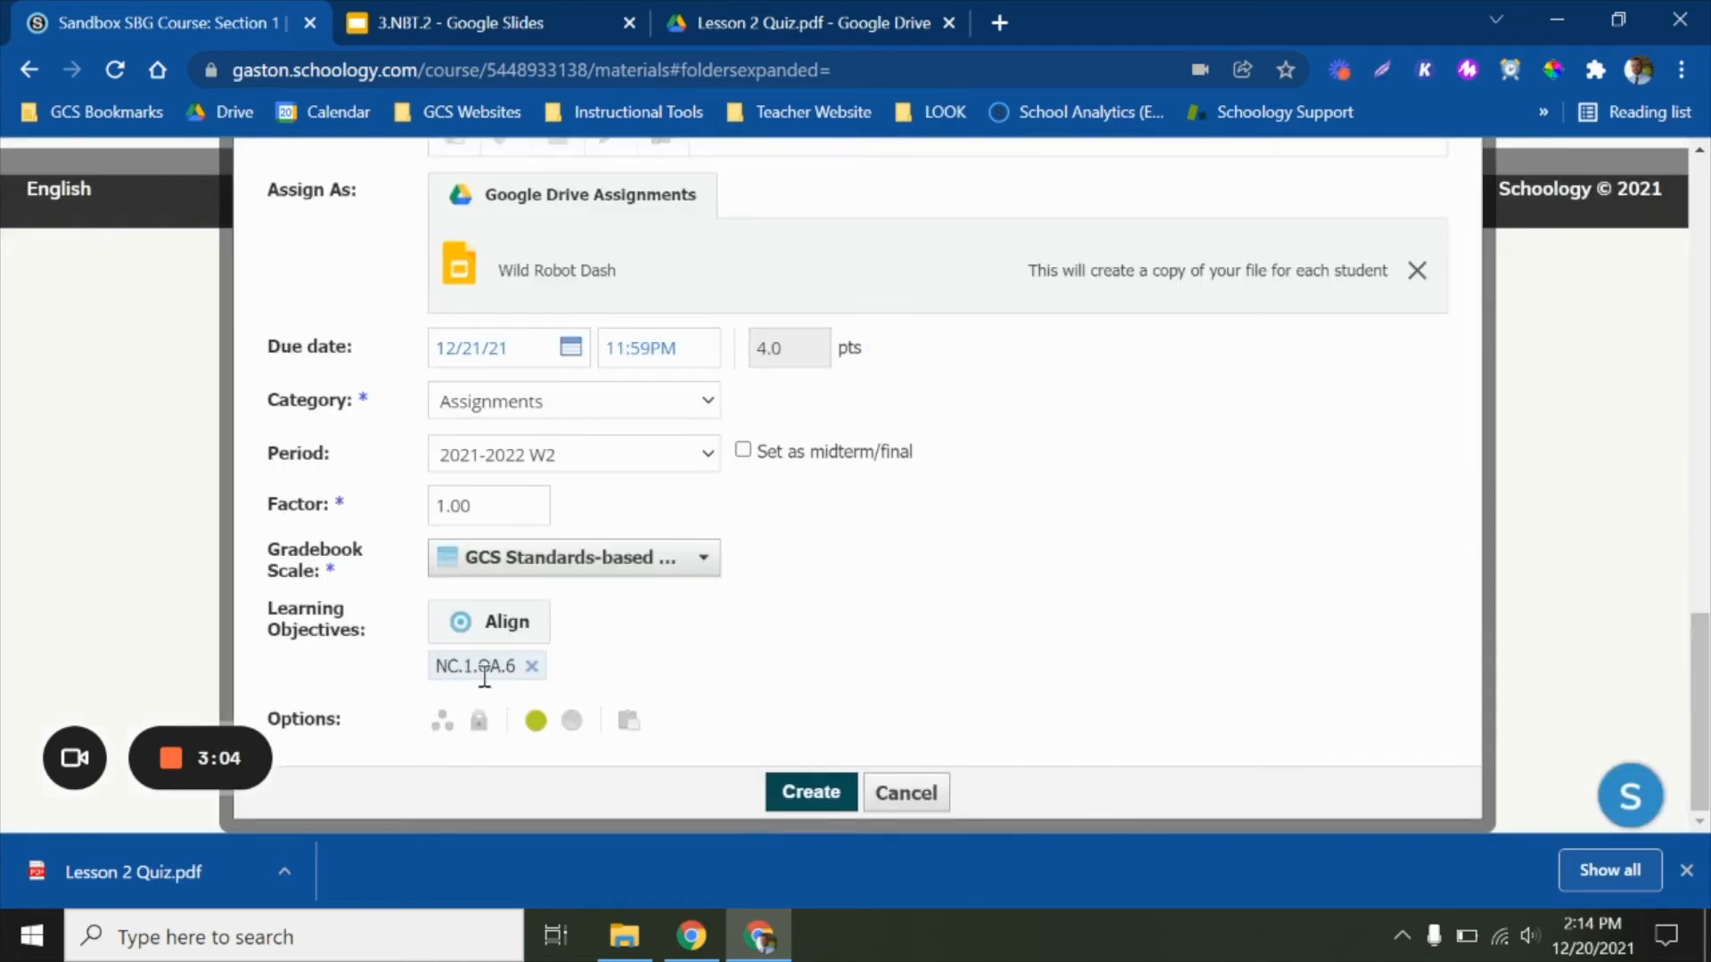
# Check the completed settings and create the Learning Plan assignment
pyautogui.scroll(3, 719, 653)
pyautogui.scroll(-3, 718, 653)
pyautogui.click(800, 793)
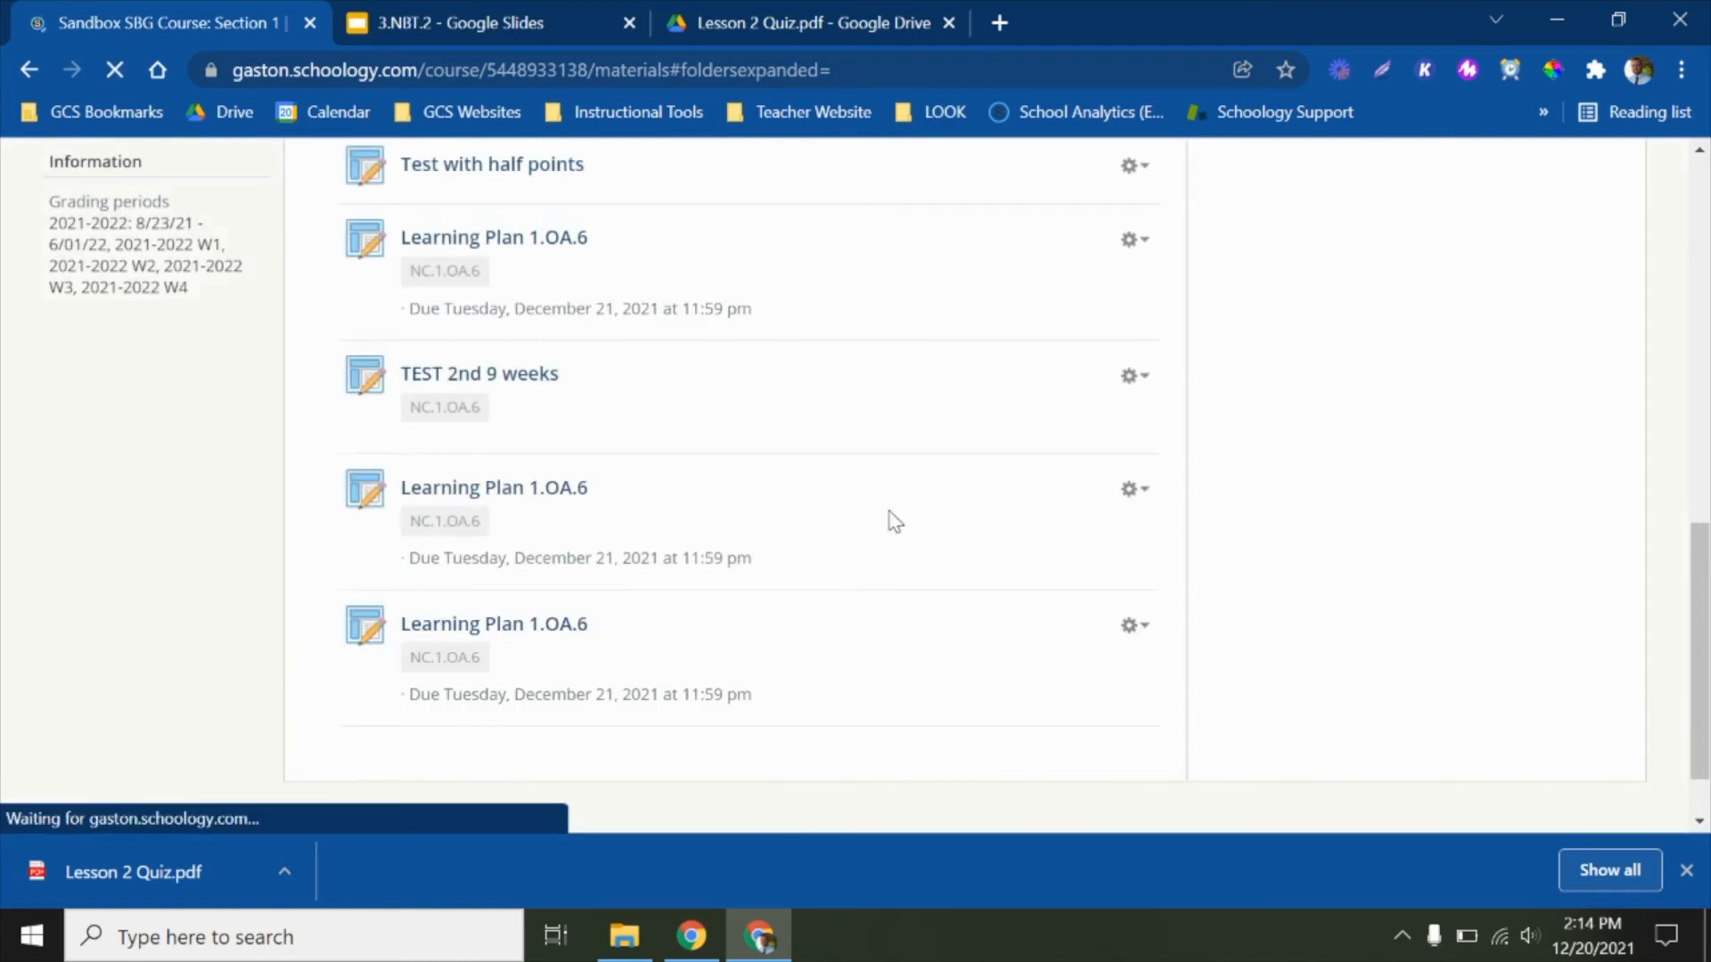
# Open the student submission of the course's Google Assignment and bring up its grading rubric
pyautogui.scroll(7, 894, 521)
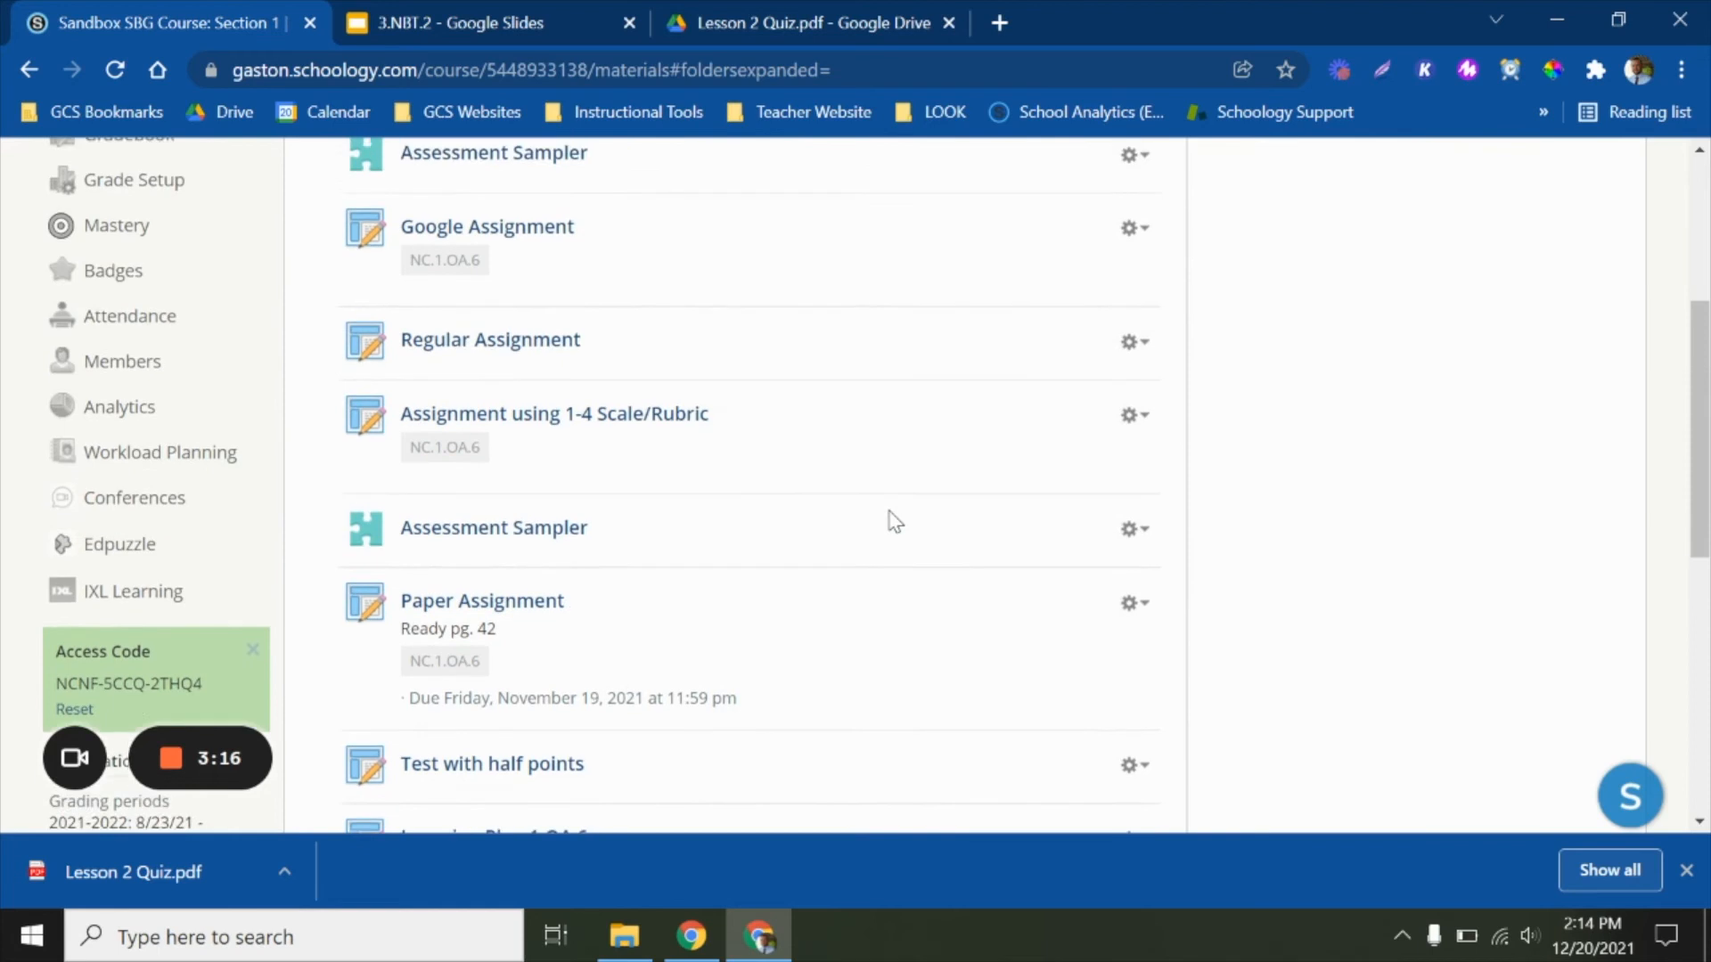
pyautogui.scroll(1, 894, 522)
pyautogui.scroll(1, 894, 521)
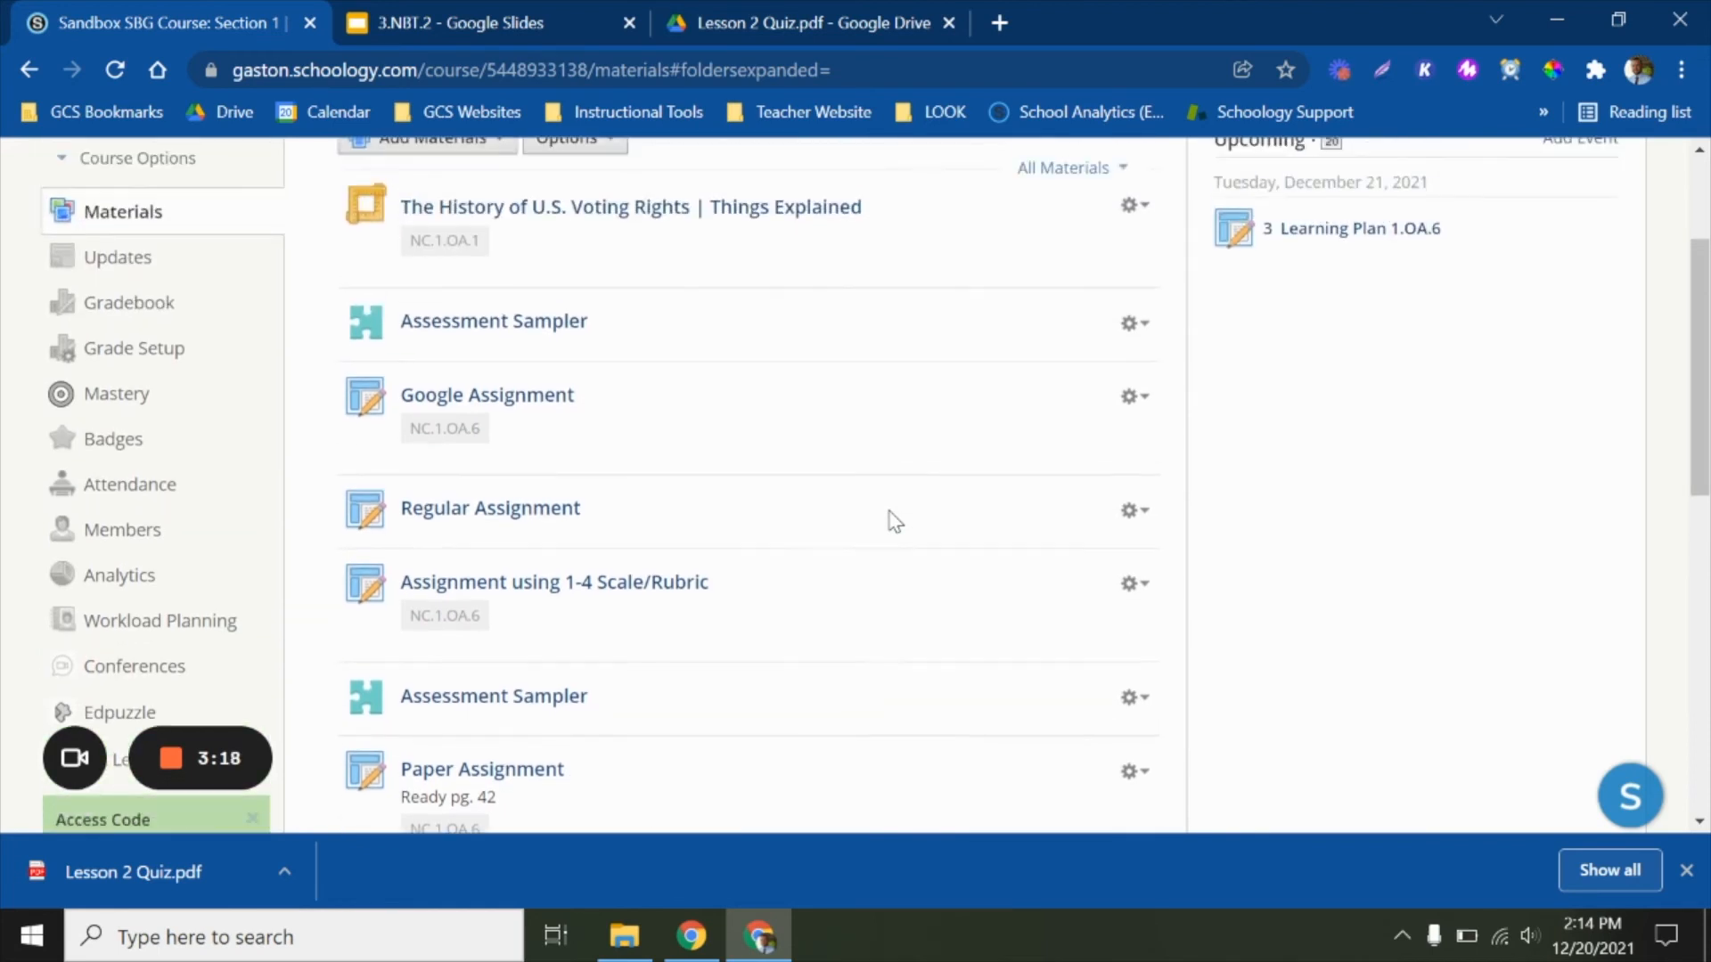
pyautogui.click(493, 408)
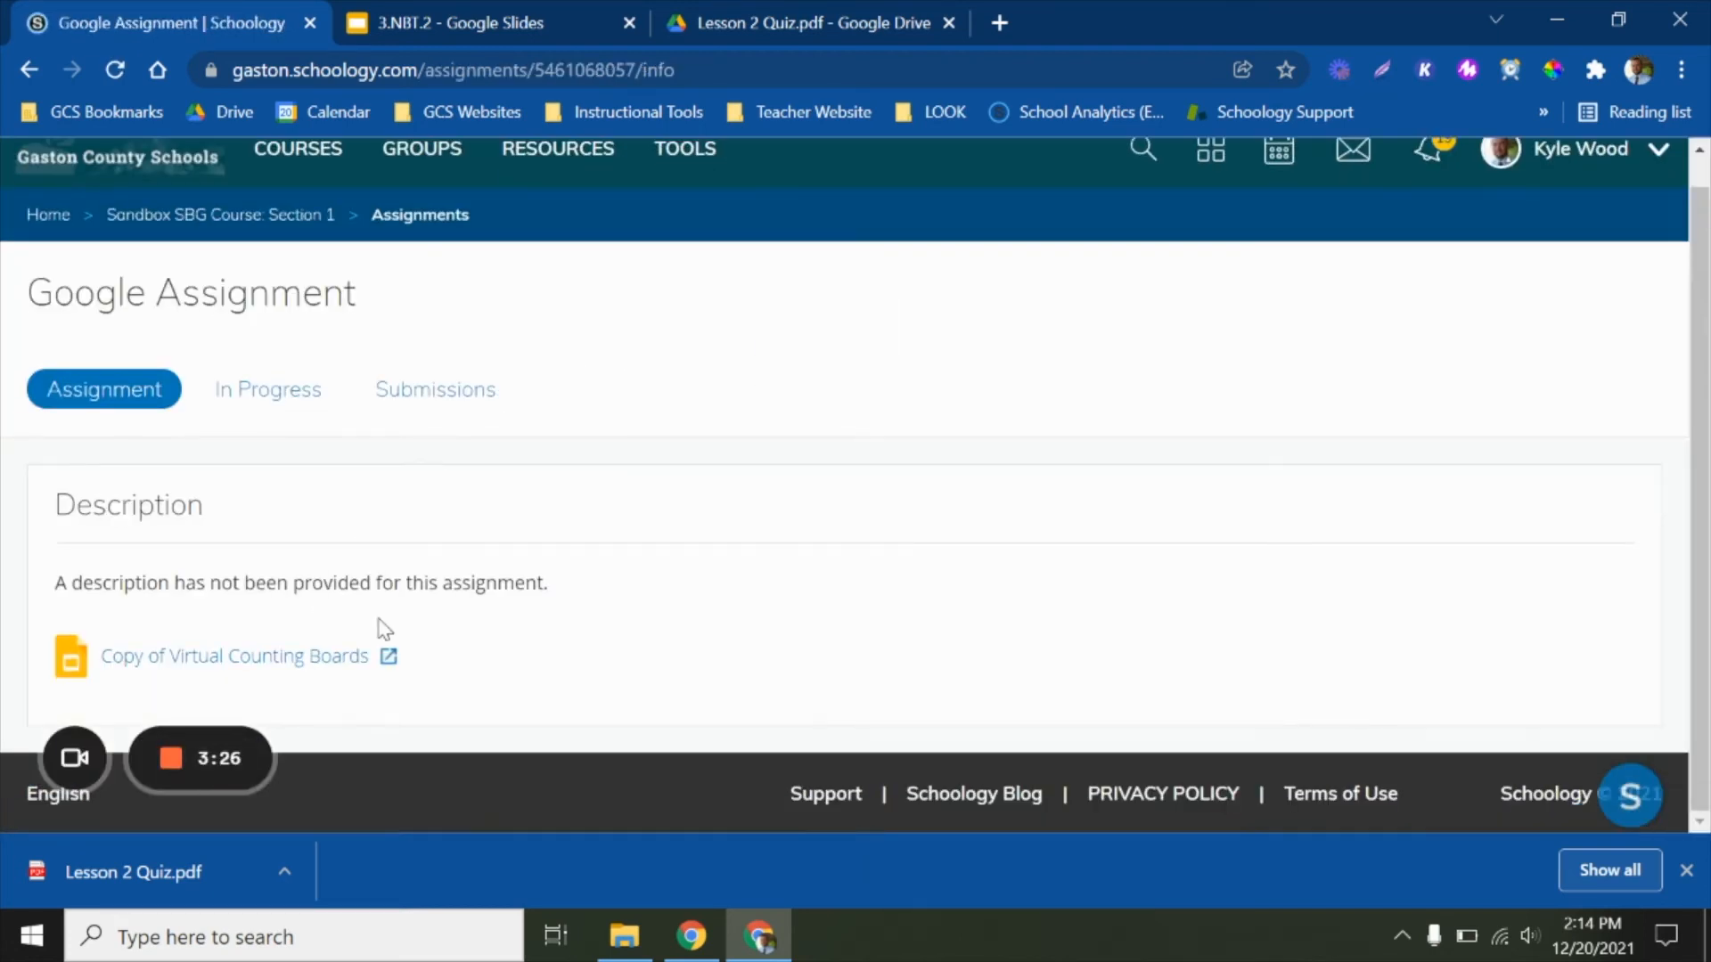
pyautogui.click(433, 400)
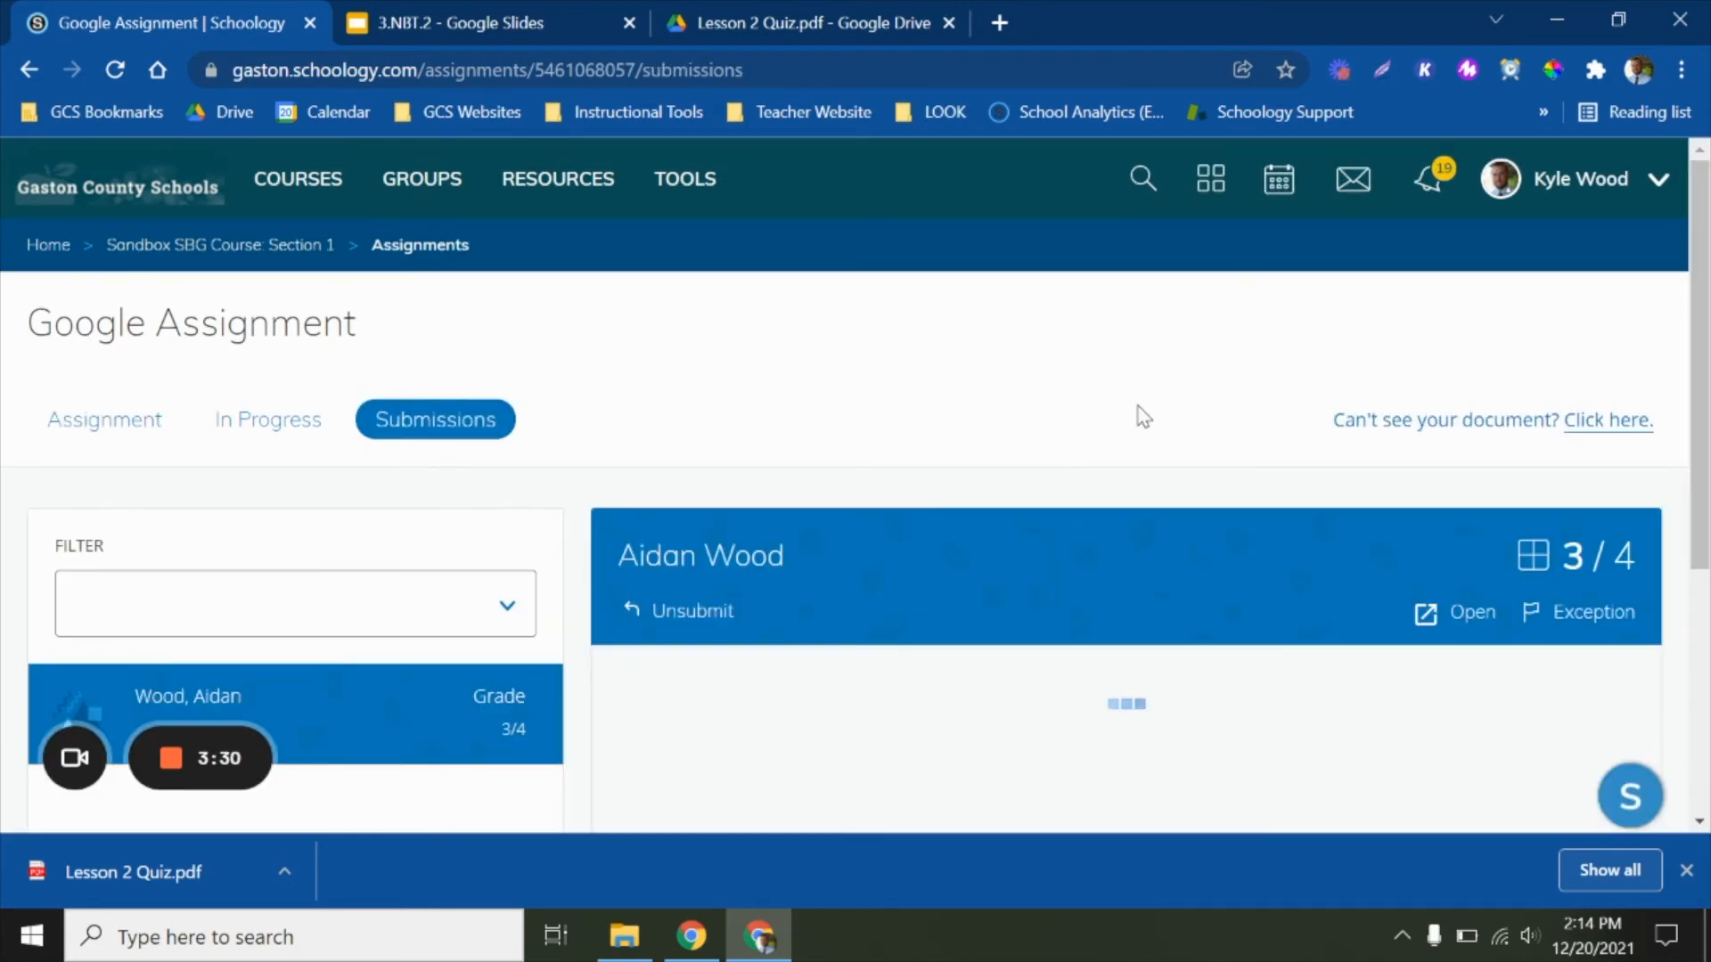
pyautogui.scroll(-2, 1143, 416)
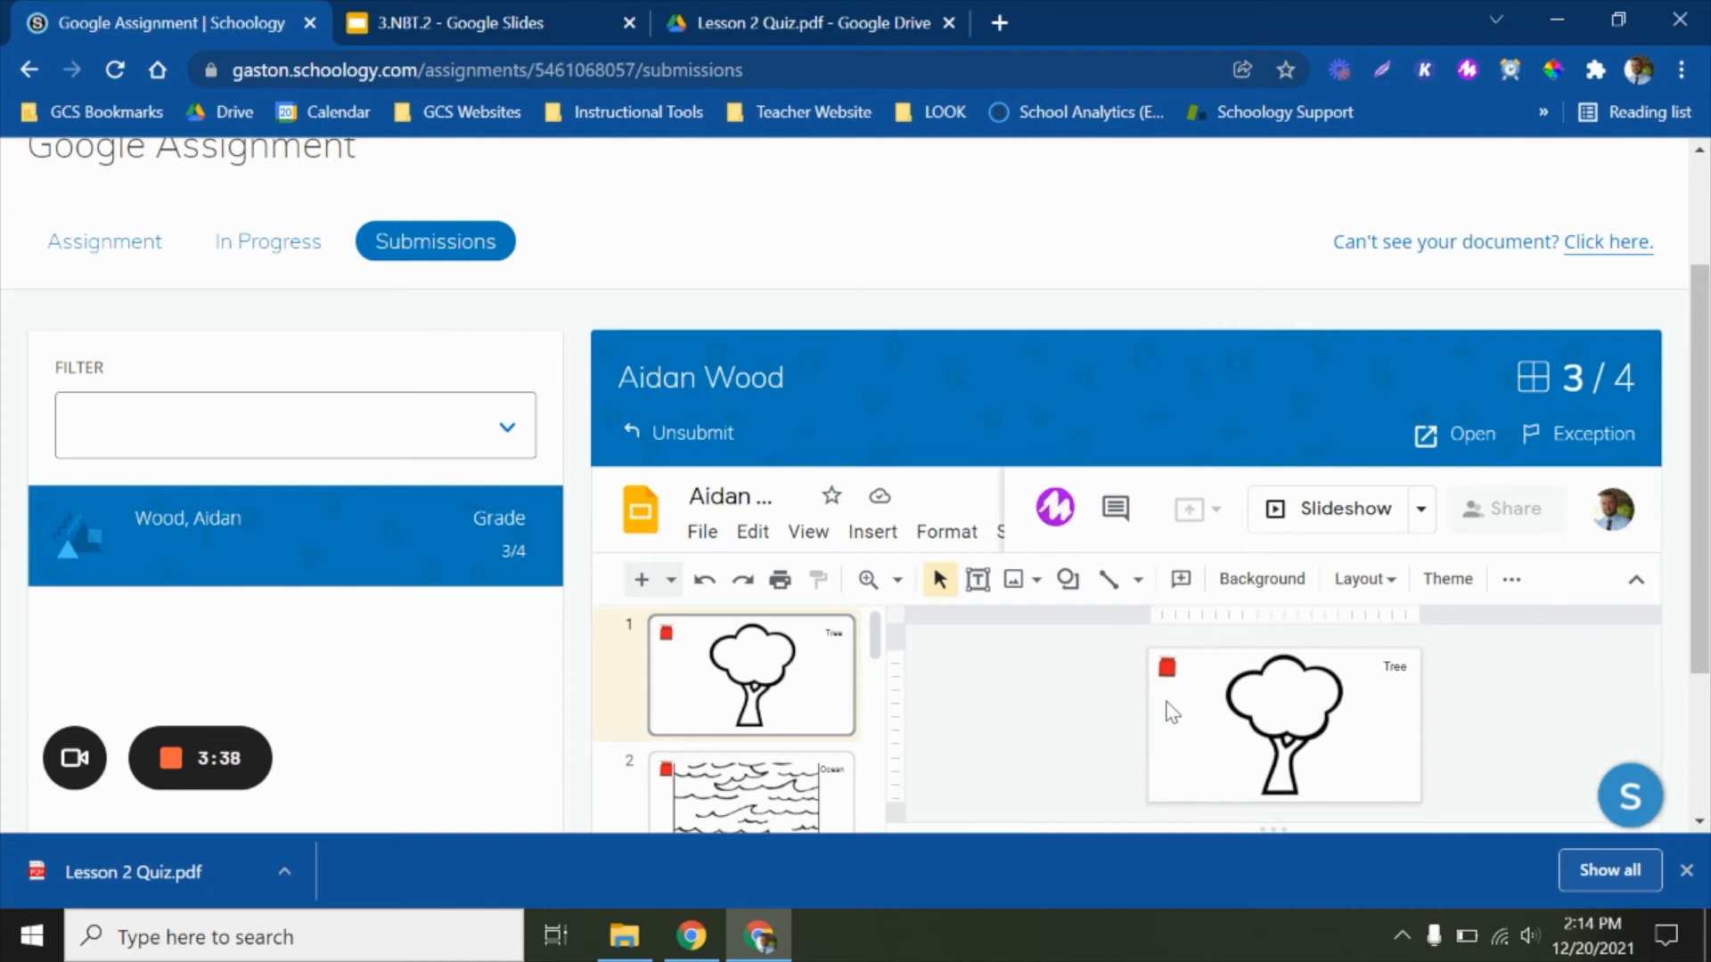
pyautogui.click(1572, 389)
pyautogui.scroll(2, 1481, 390)
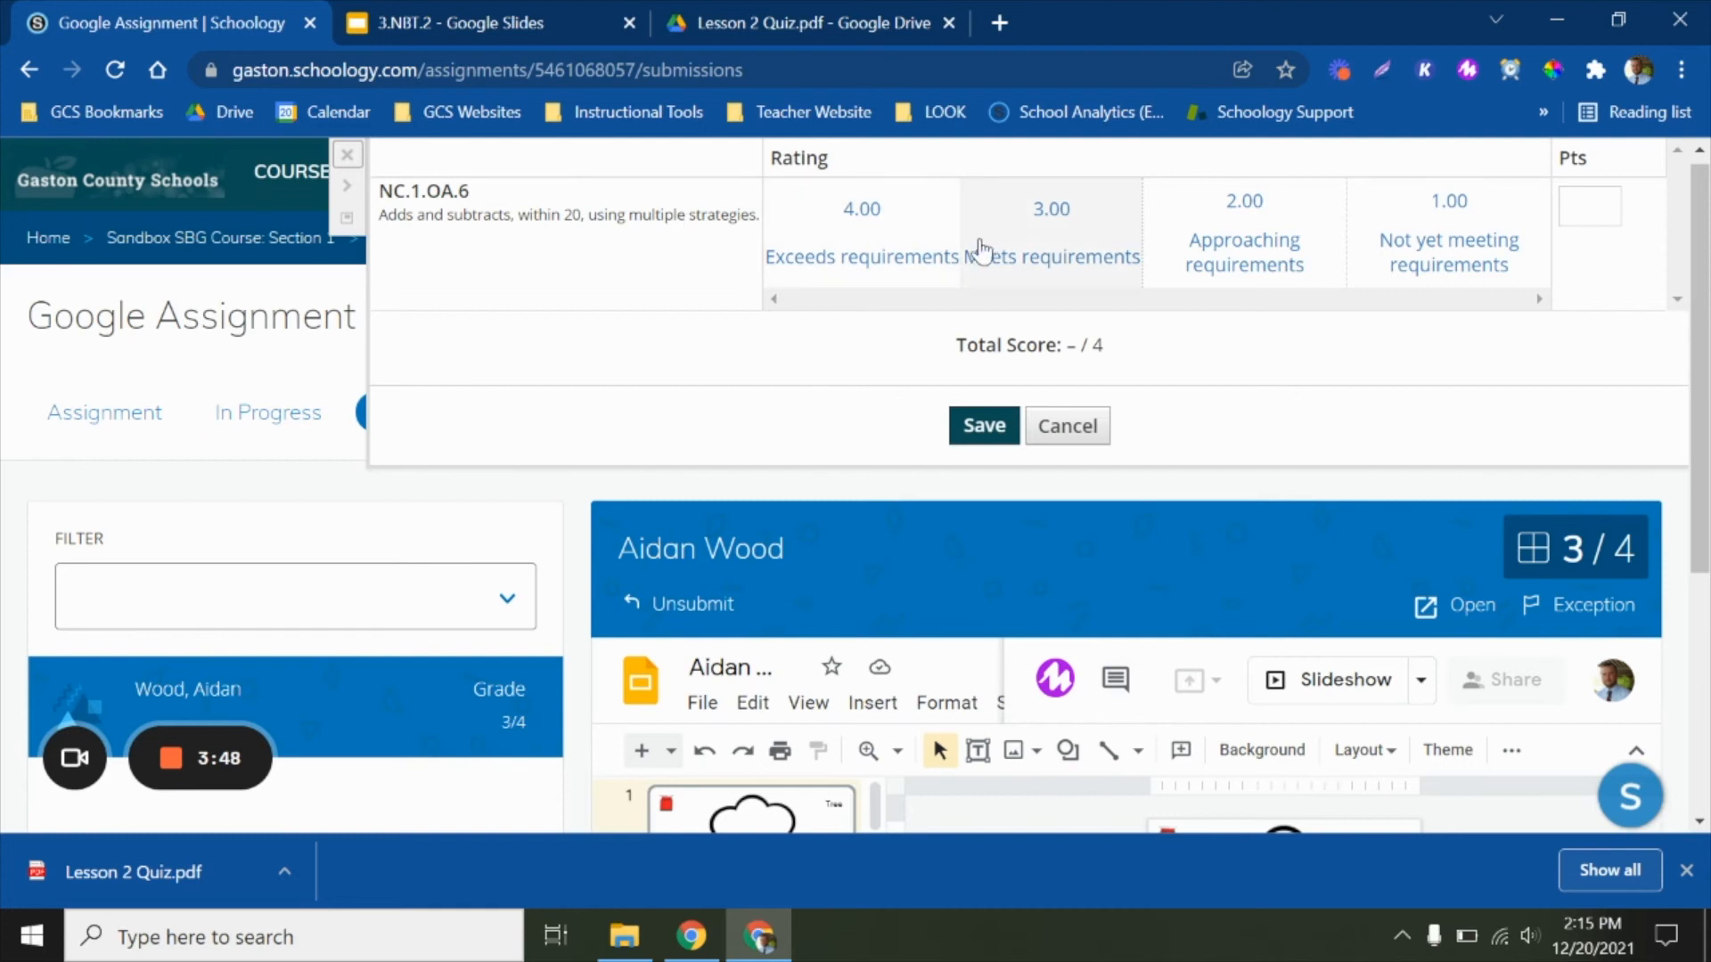
# Try the 4.00, 3.00, 2.00 and 1.00 ratings in turn for NC.1.OA.6 in the rubric
pyautogui.click(876, 225)
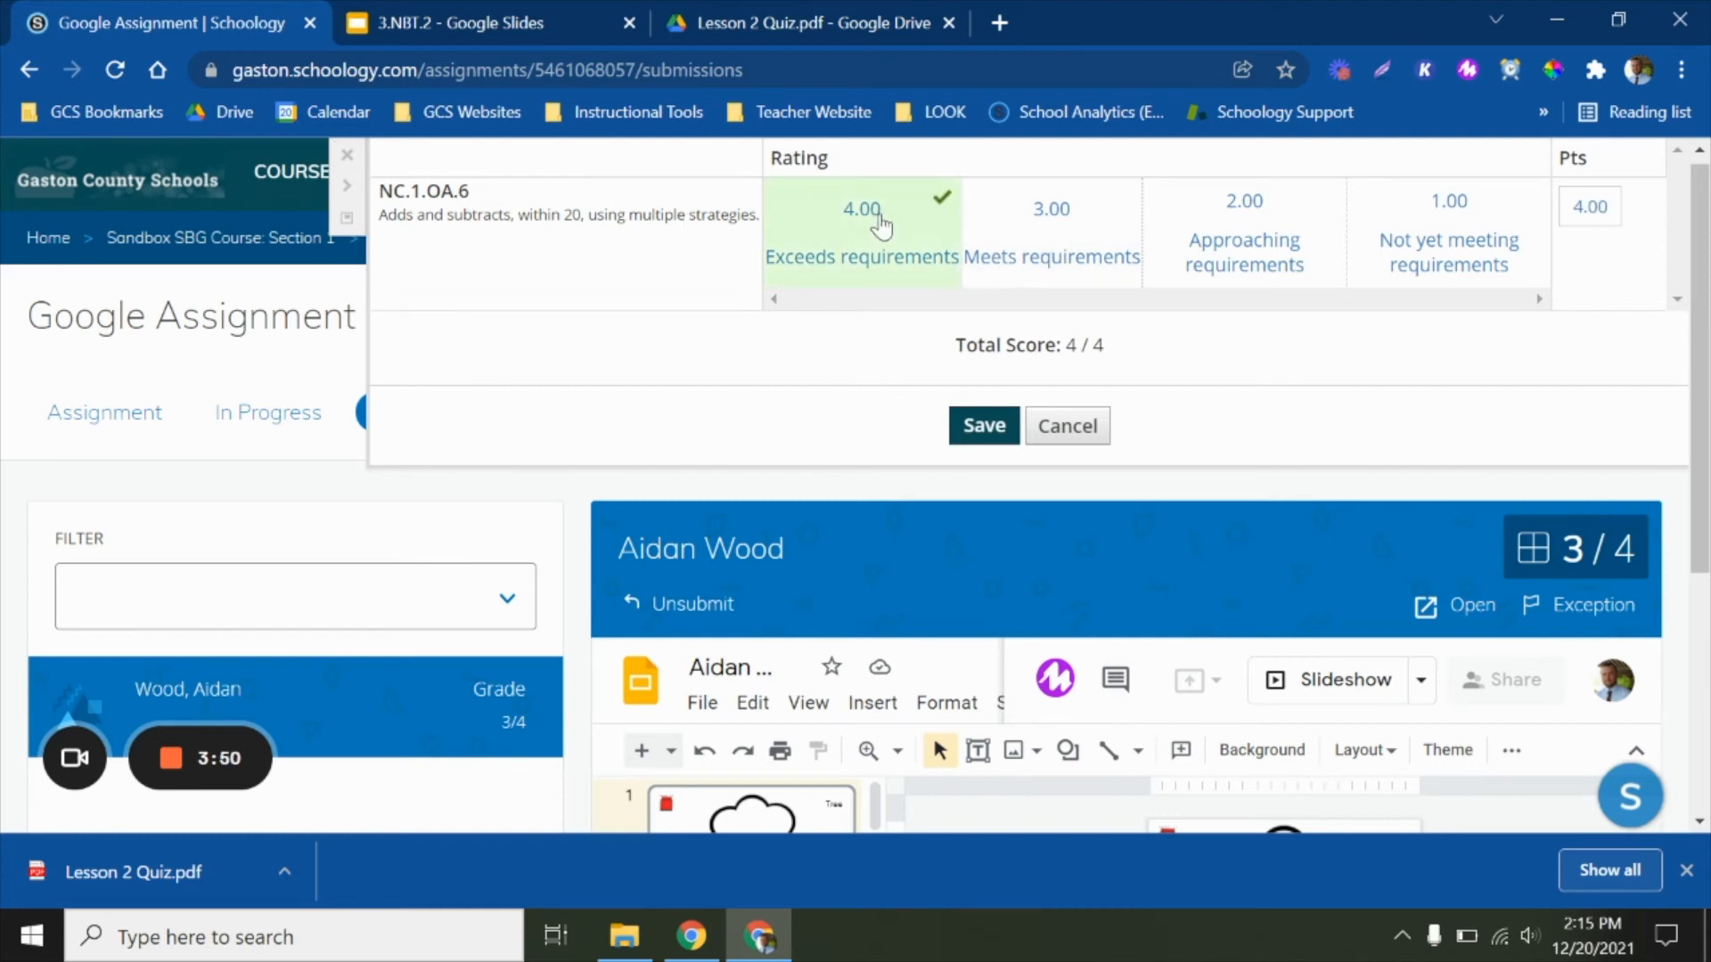
pyautogui.click(1100, 234)
pyautogui.click(1247, 230)
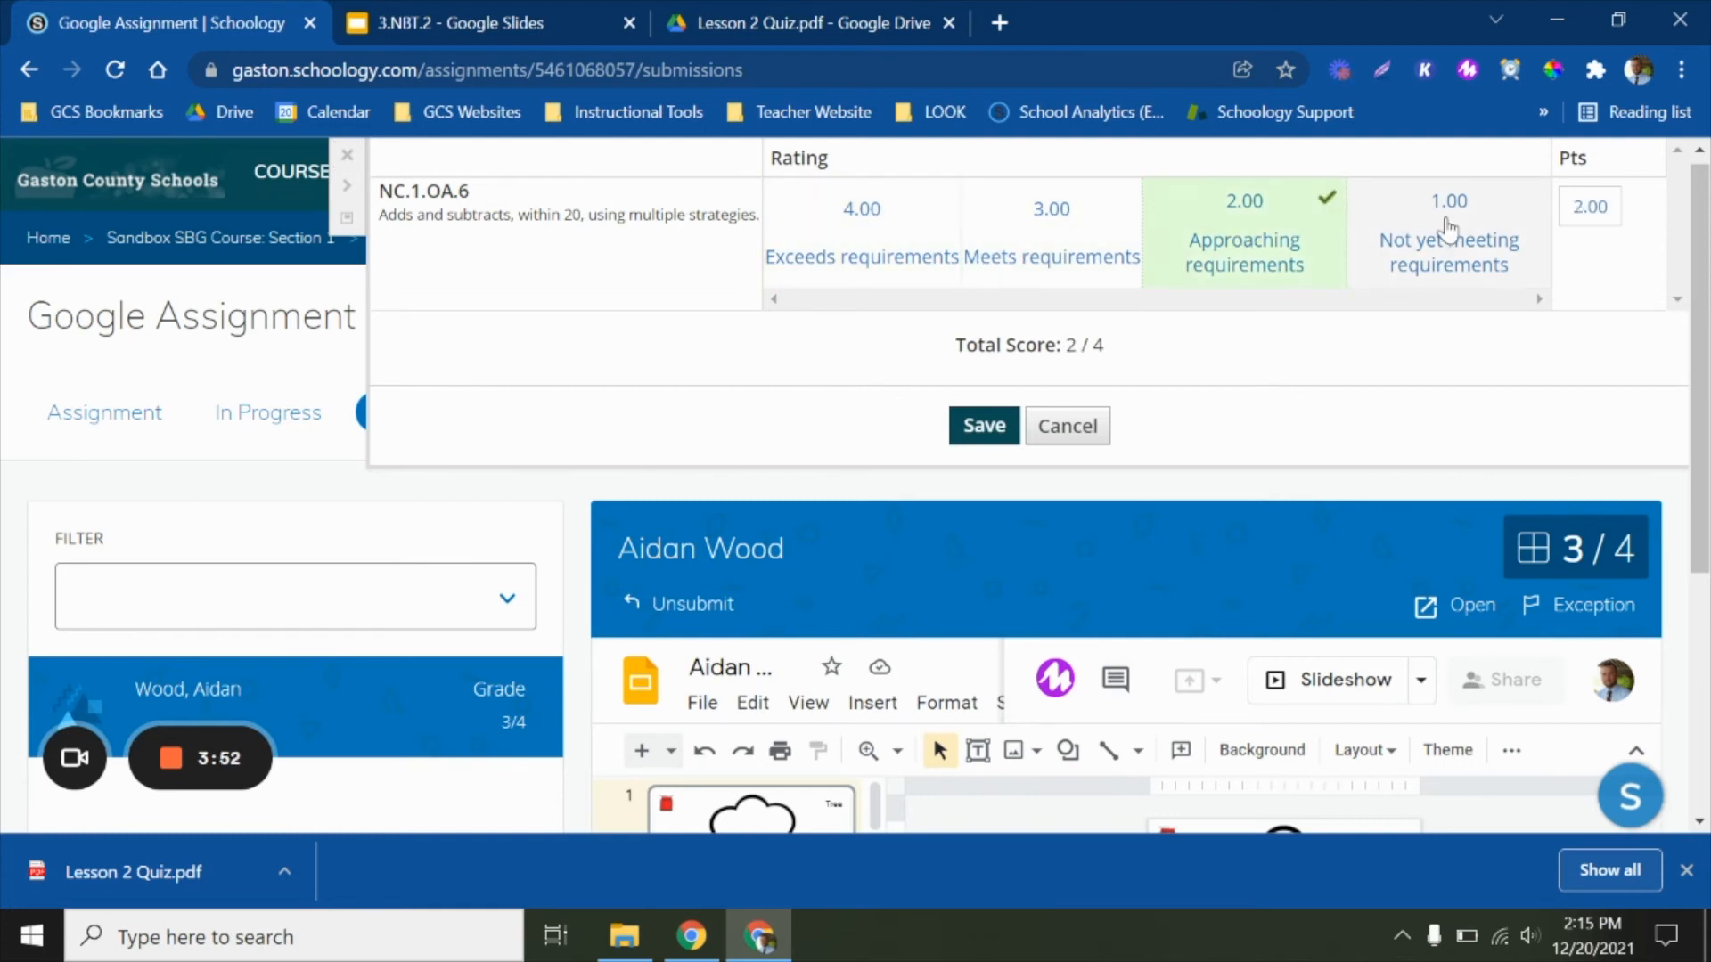
pyautogui.click(1439, 223)
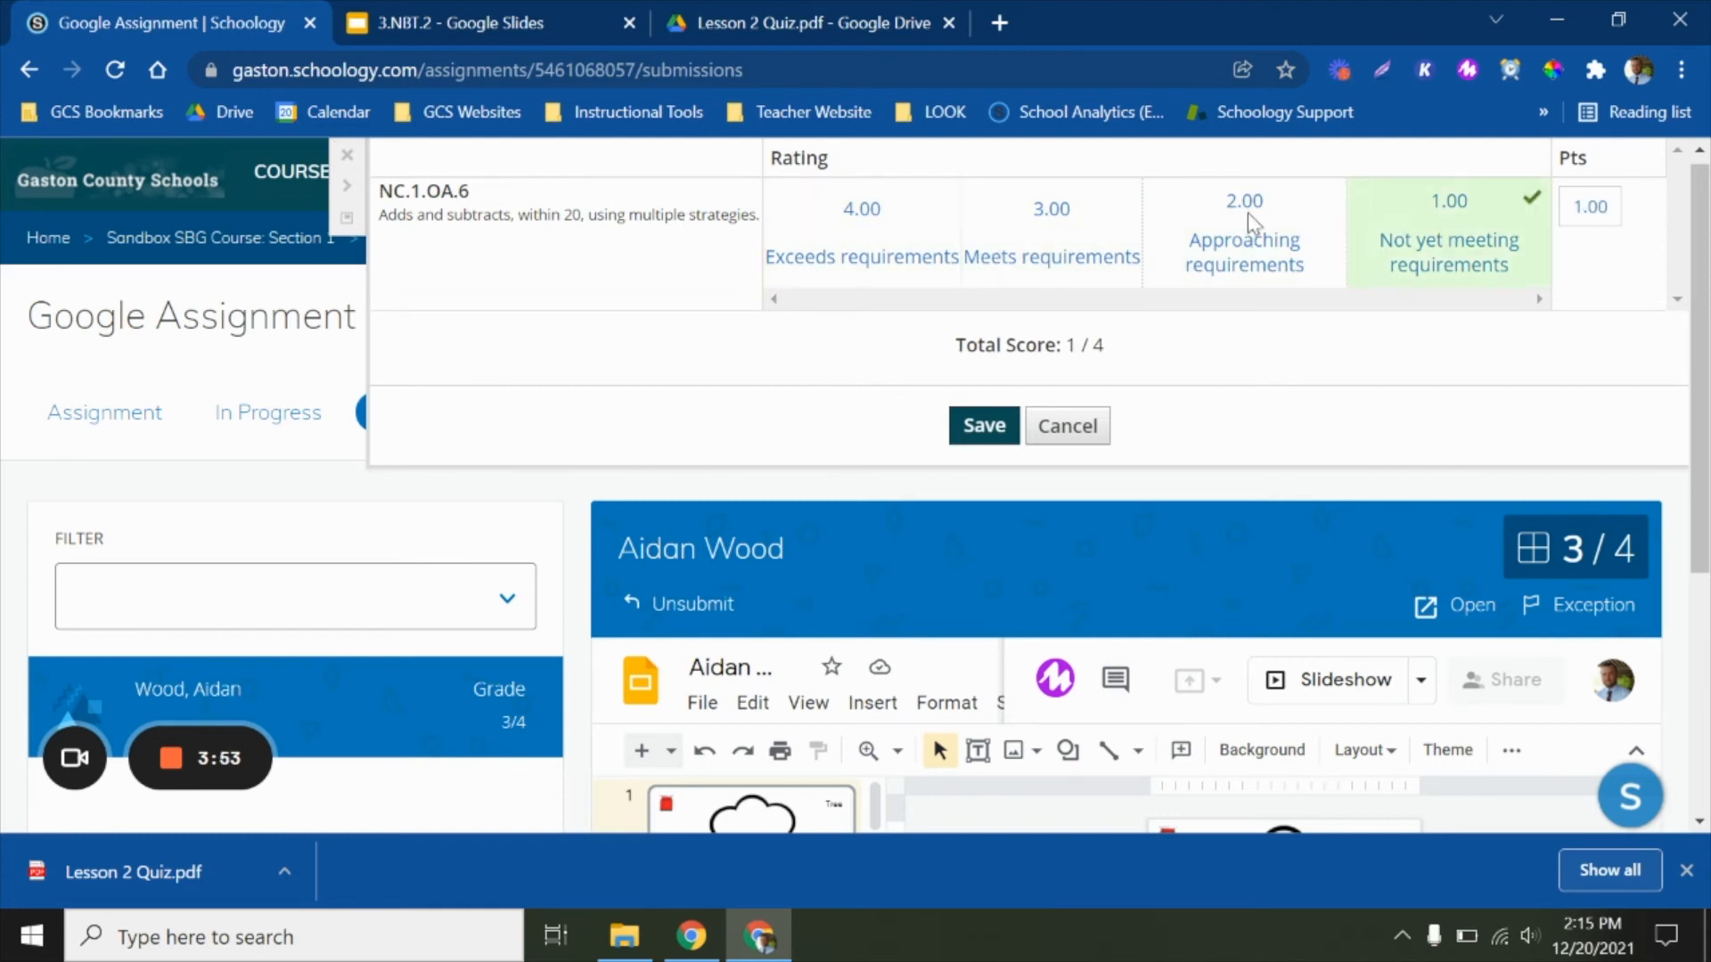
# Rate the submission 3.00 (Meets requirements) for NC.1.OA.6 and save the rubric grade
pyautogui.click(1031, 239)
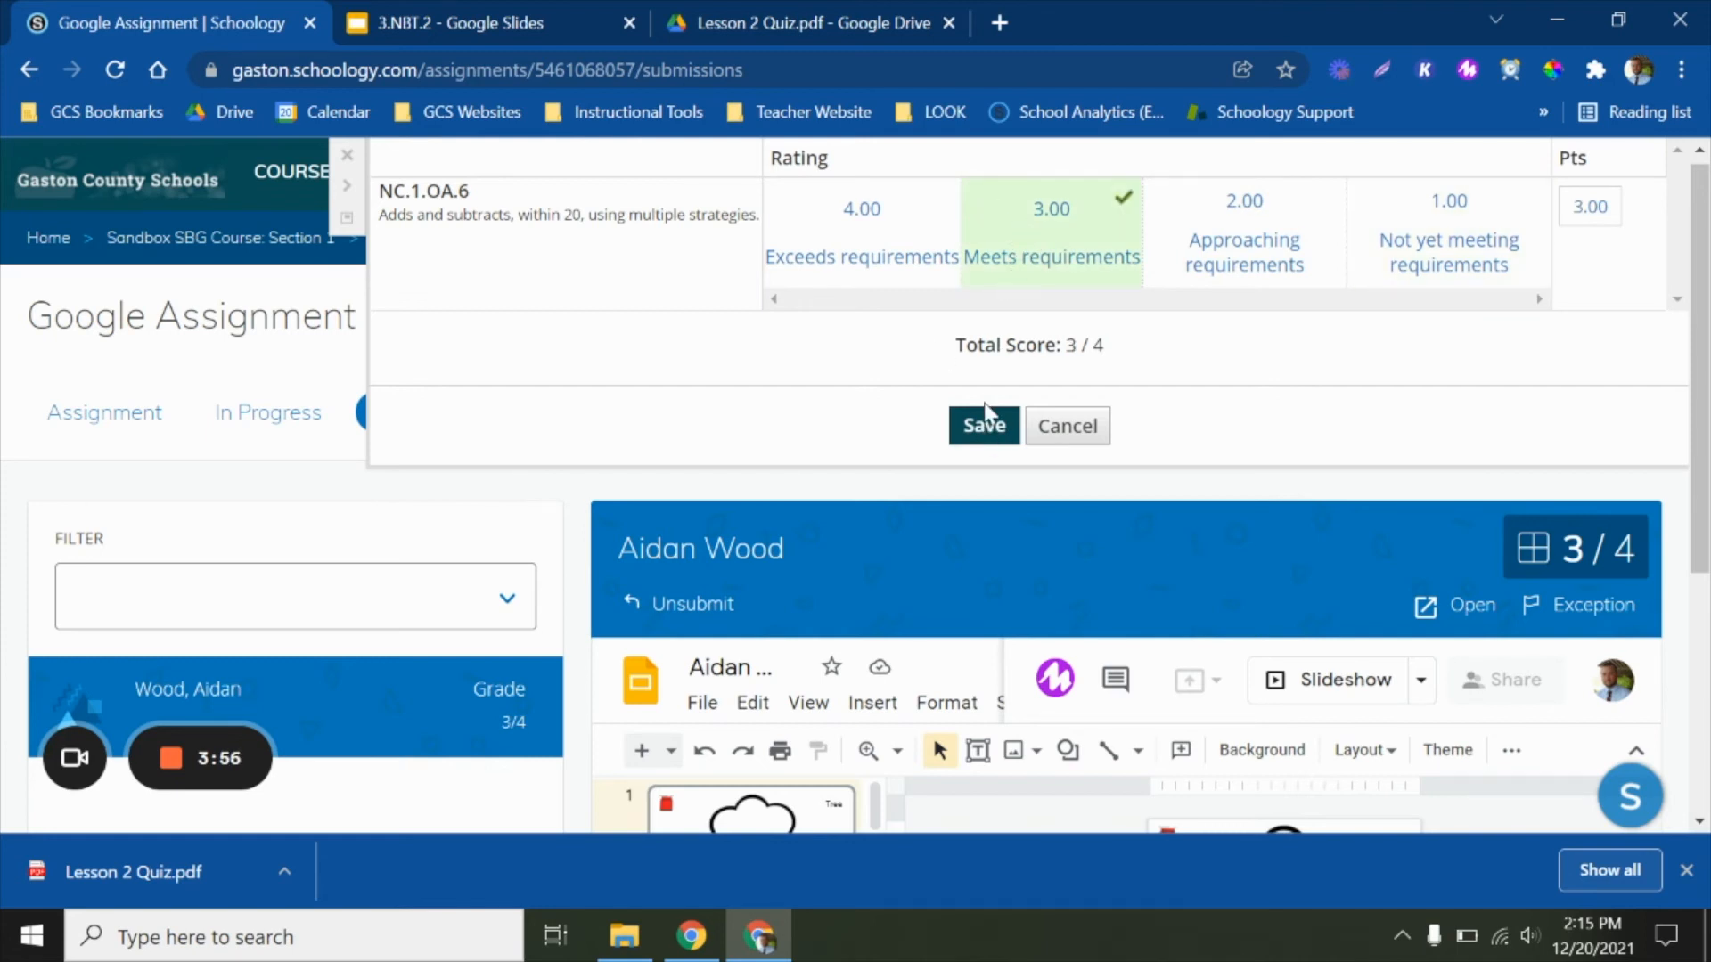
pyautogui.click(1600, 212)
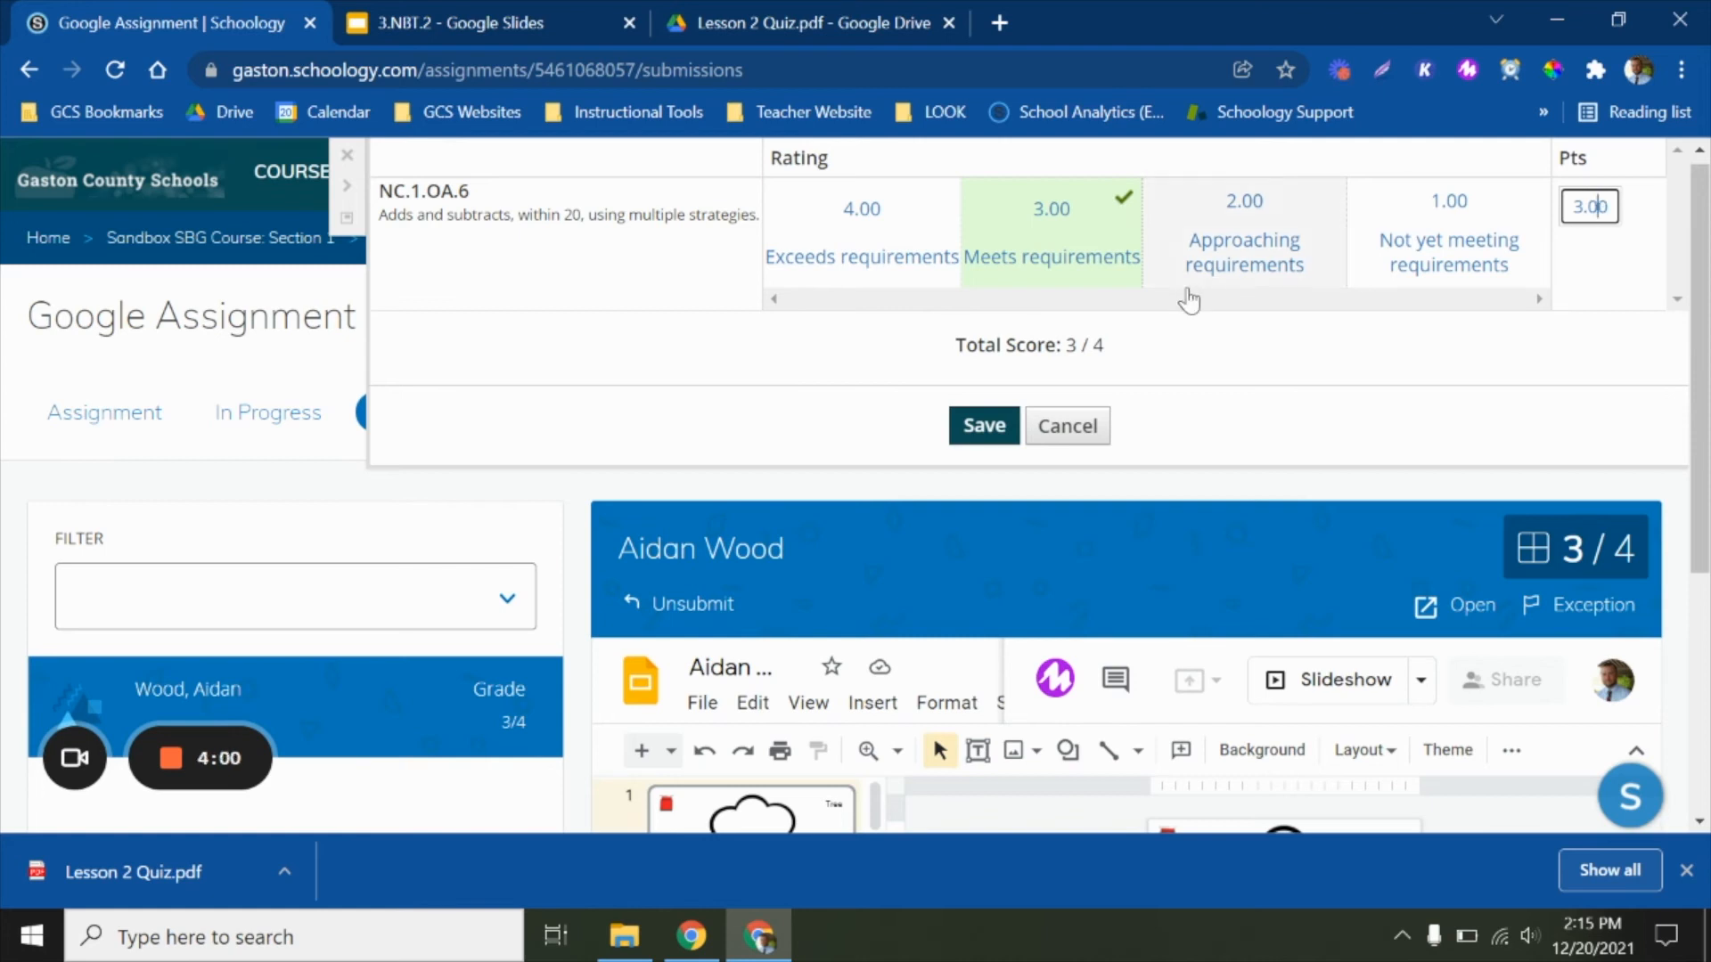
pyautogui.click(980, 427)
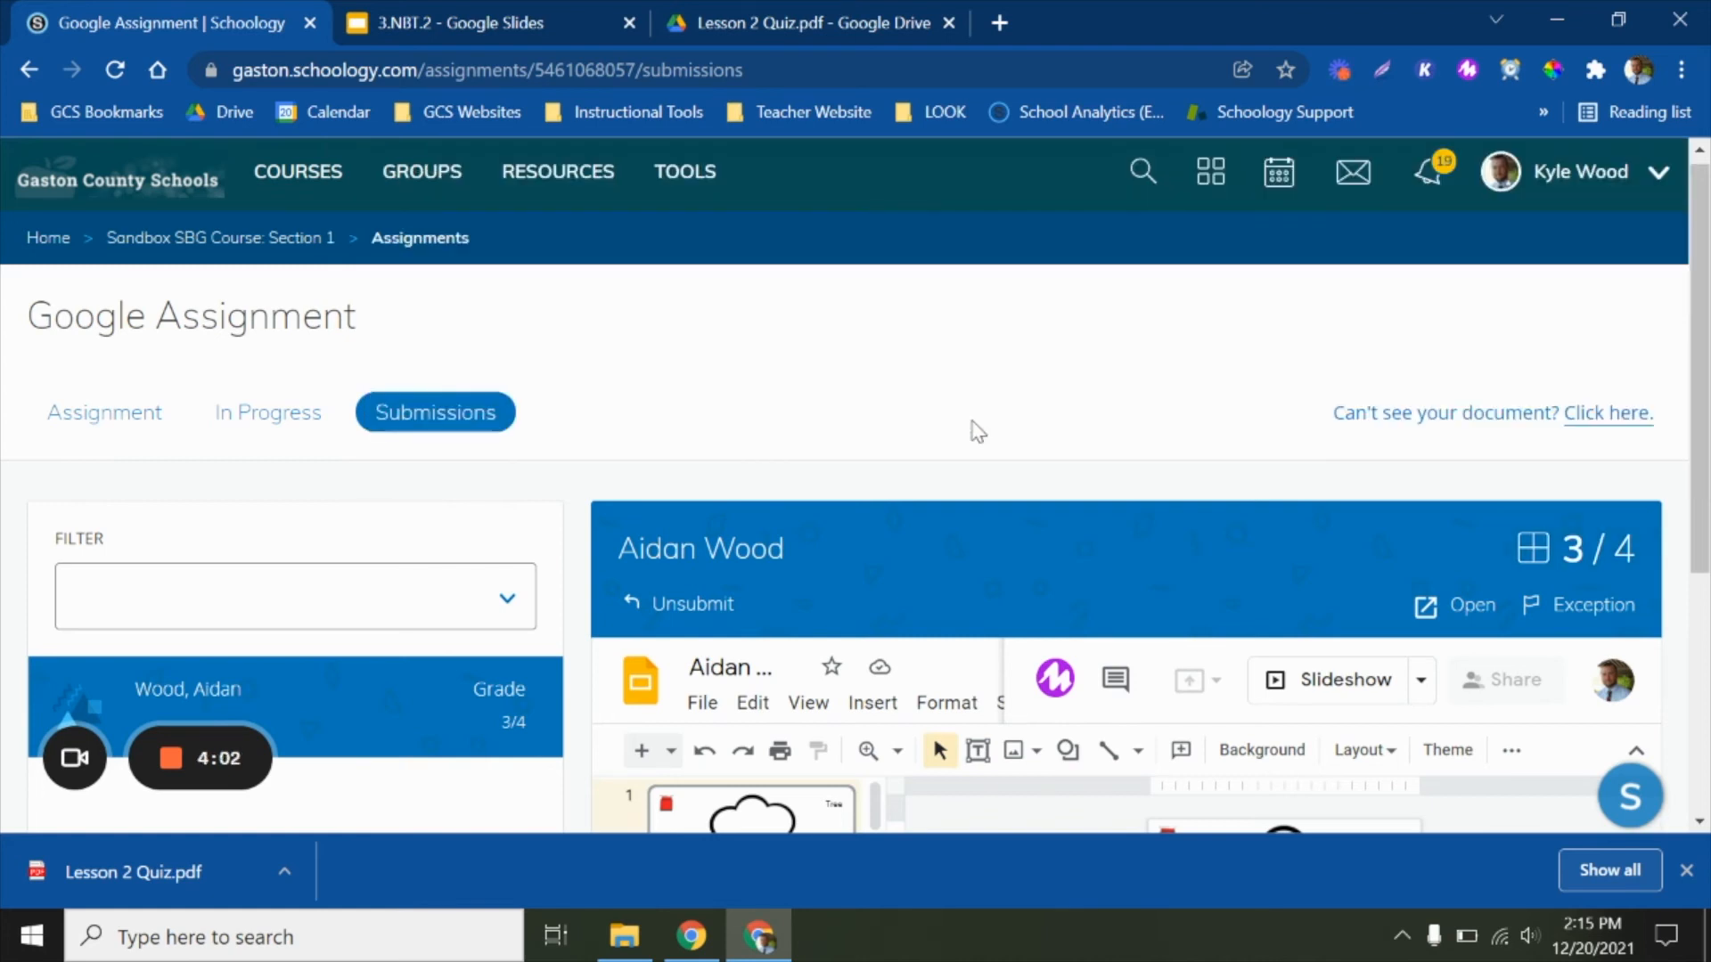
pyautogui.scroll(-3, 455, 562)
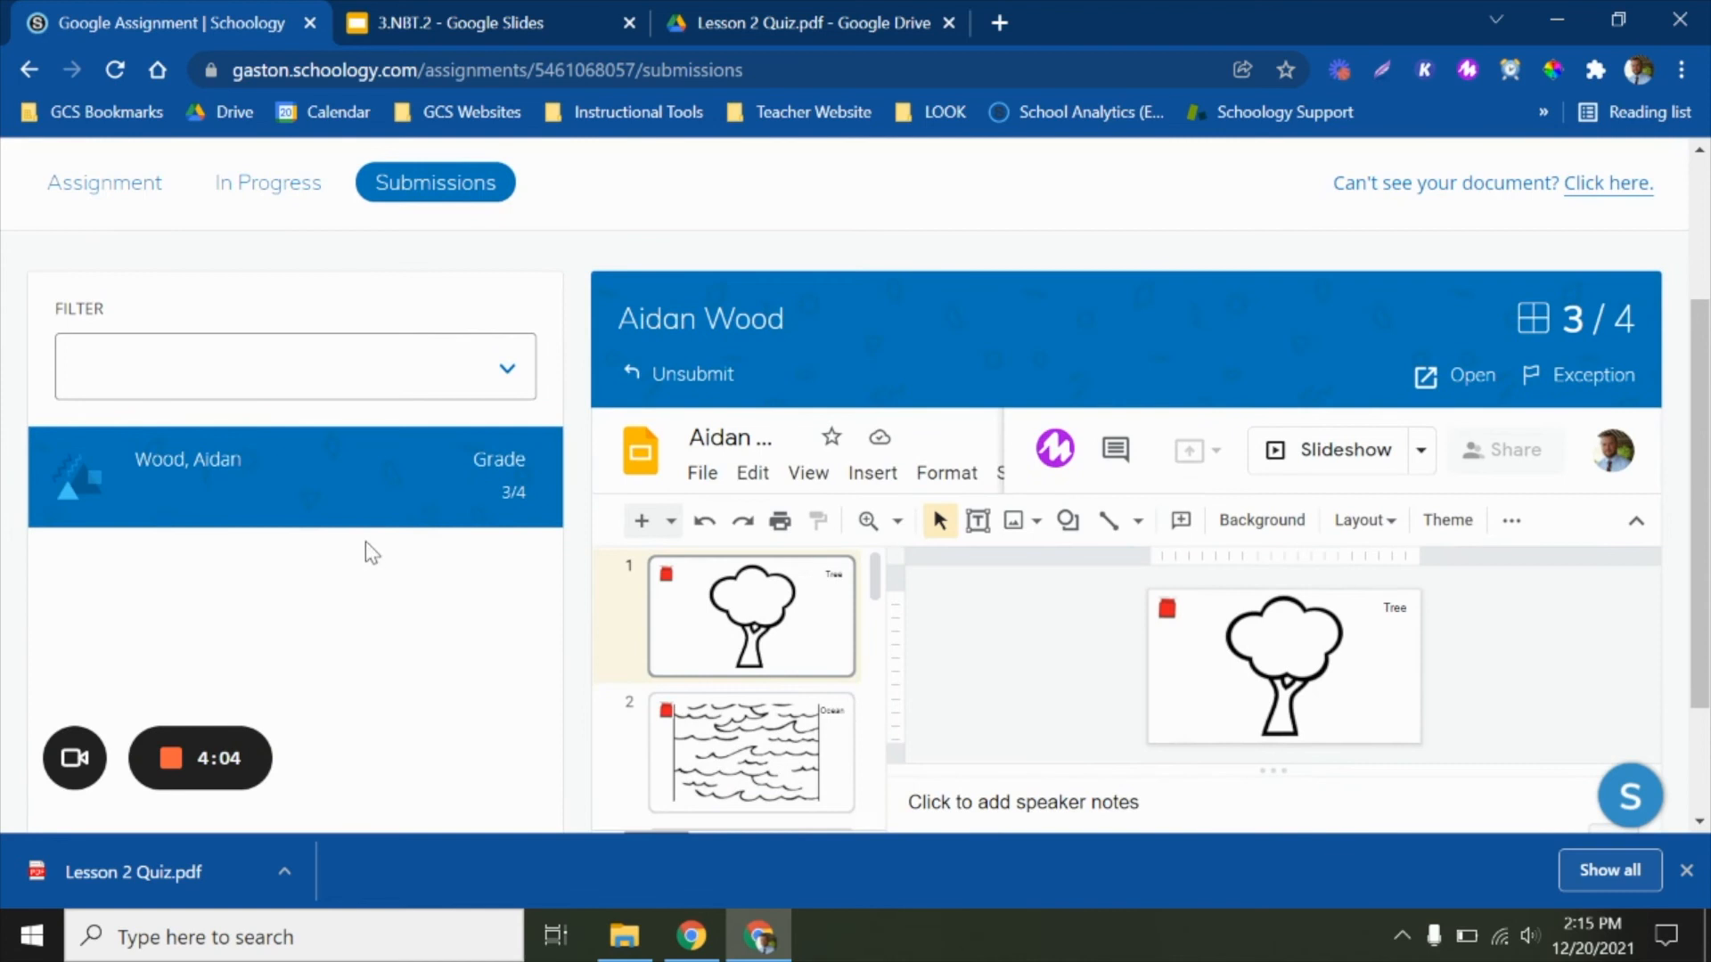
# Return to the Sandbox SBG Course: Section 1 and show its gradebook for the 2021-2022 W2 grading period
pyautogui.scroll(3, 811, 415)
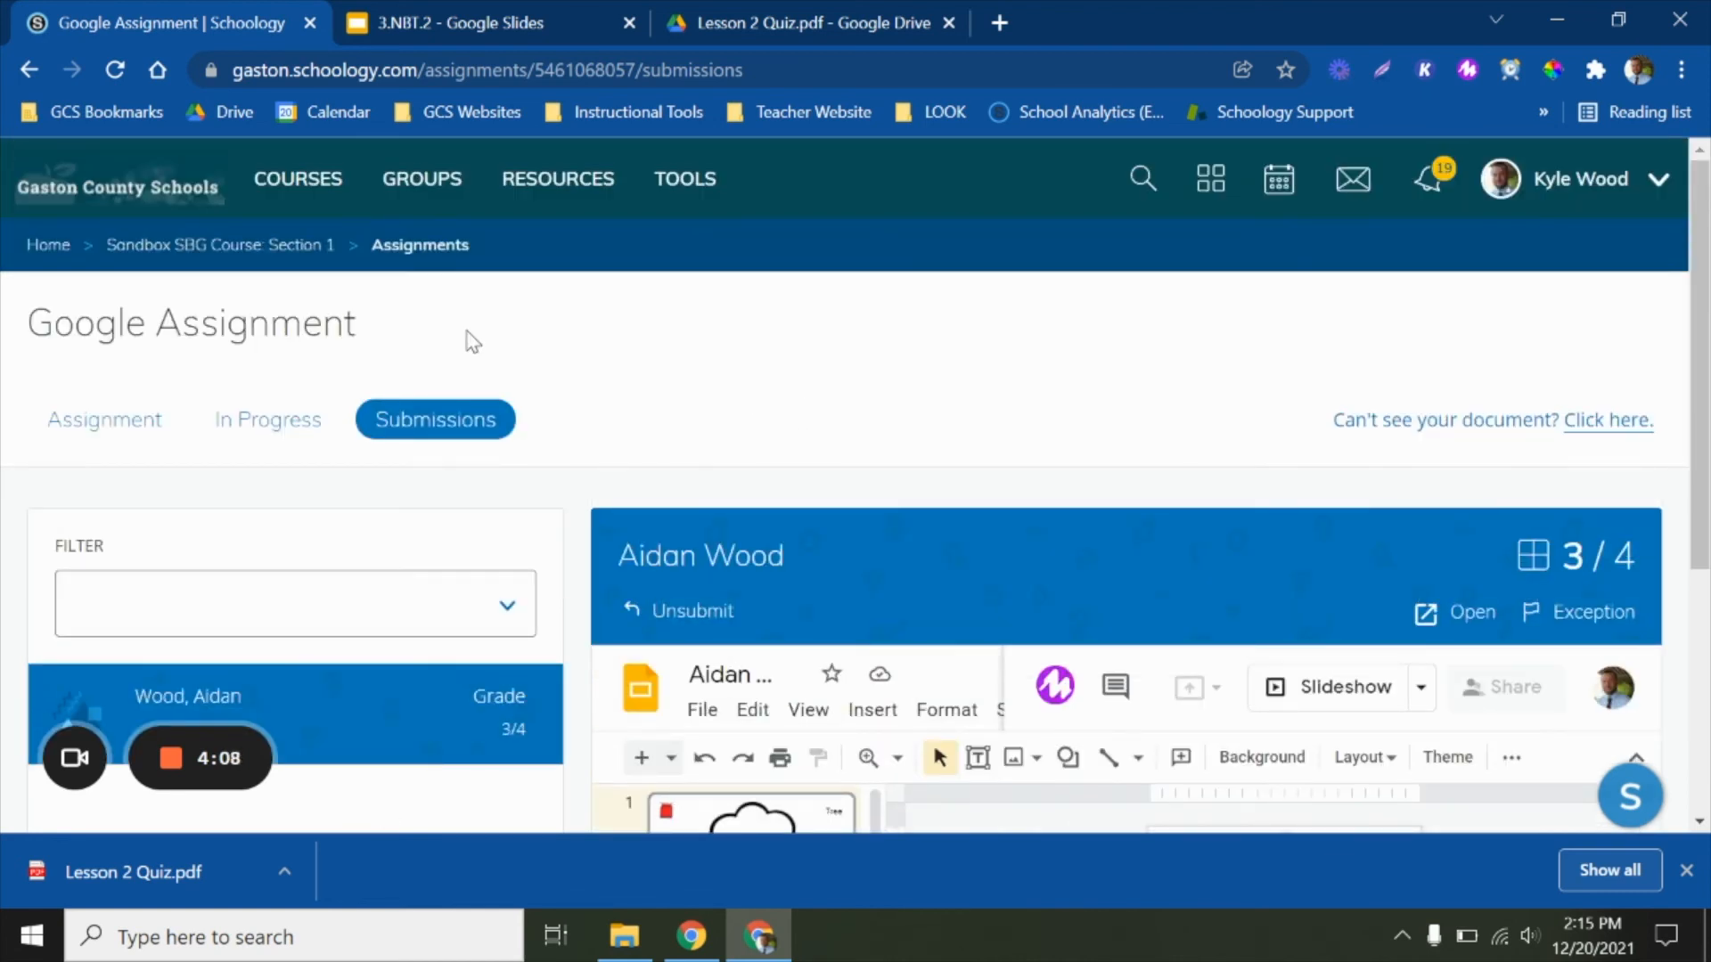
pyautogui.click(259, 253)
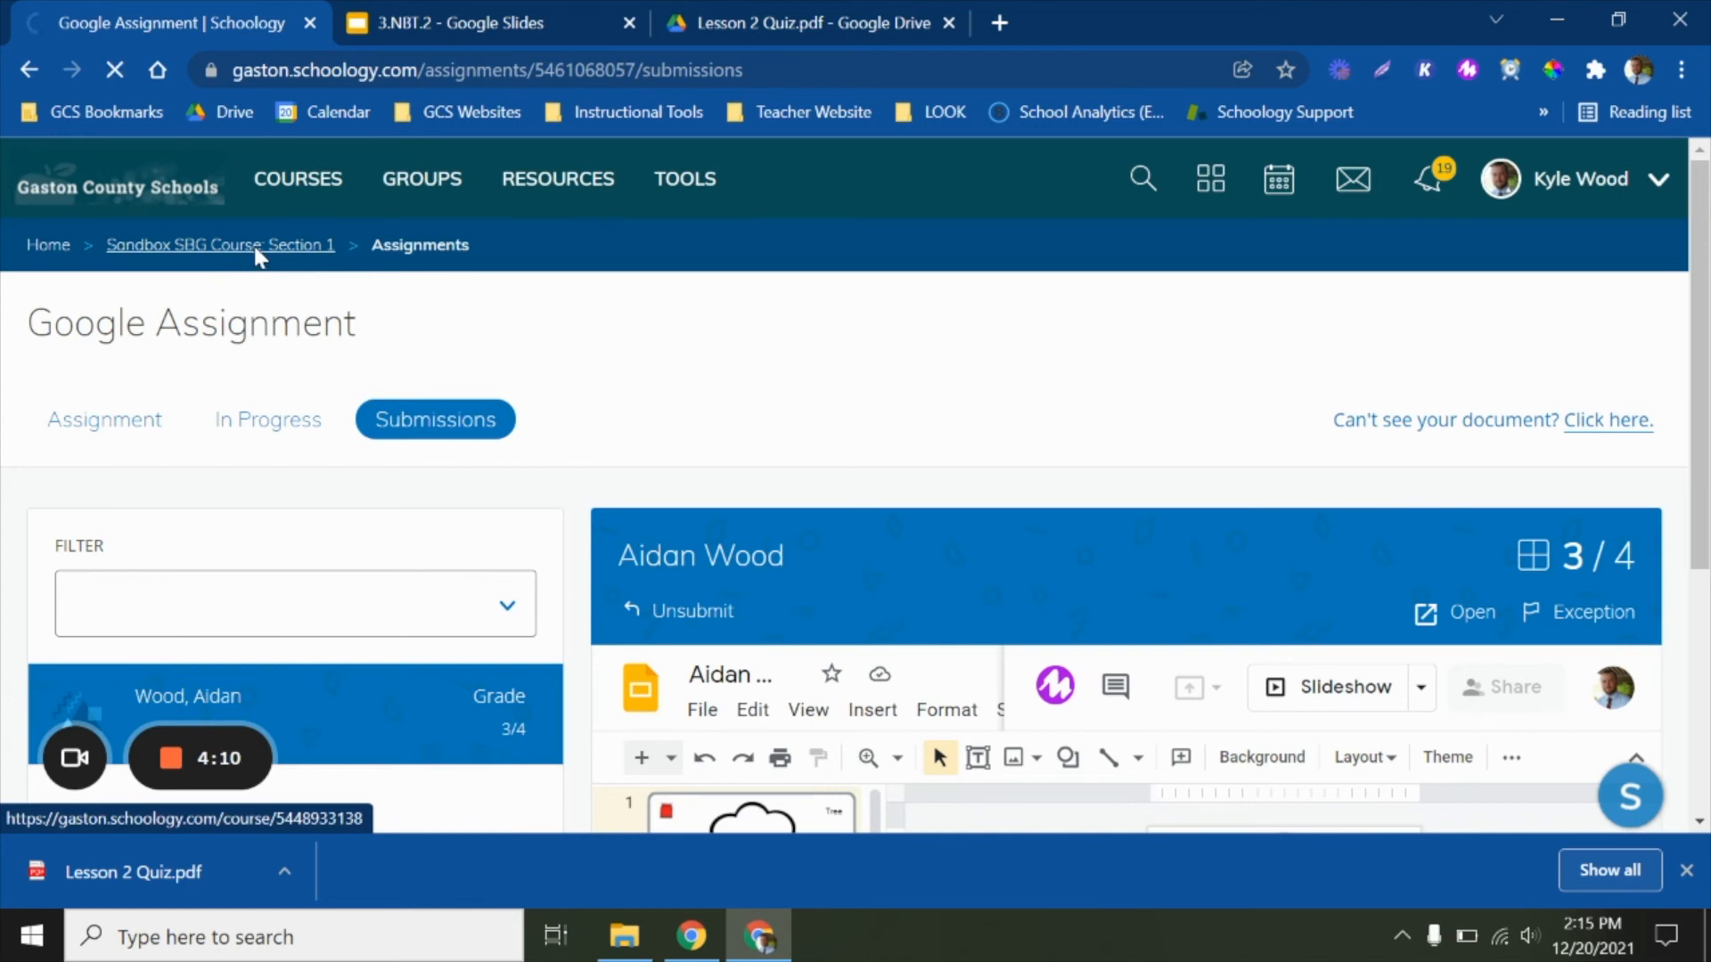
pyautogui.scroll(-2, 174, 353)
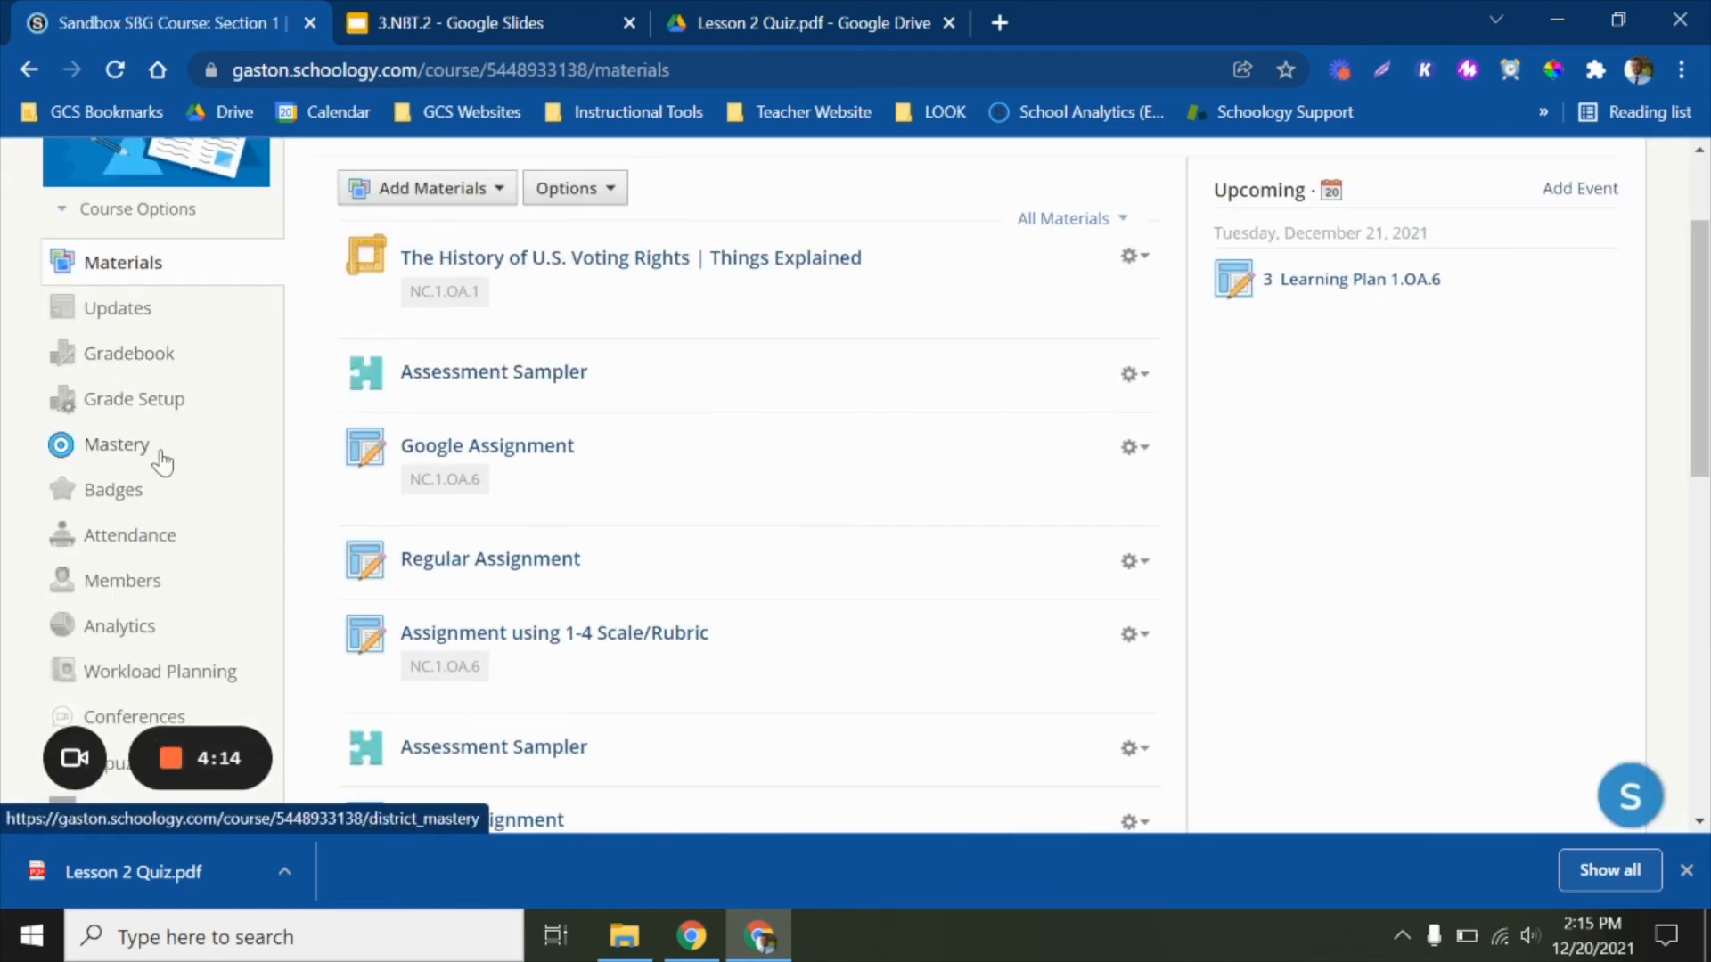
pyautogui.click(111, 361)
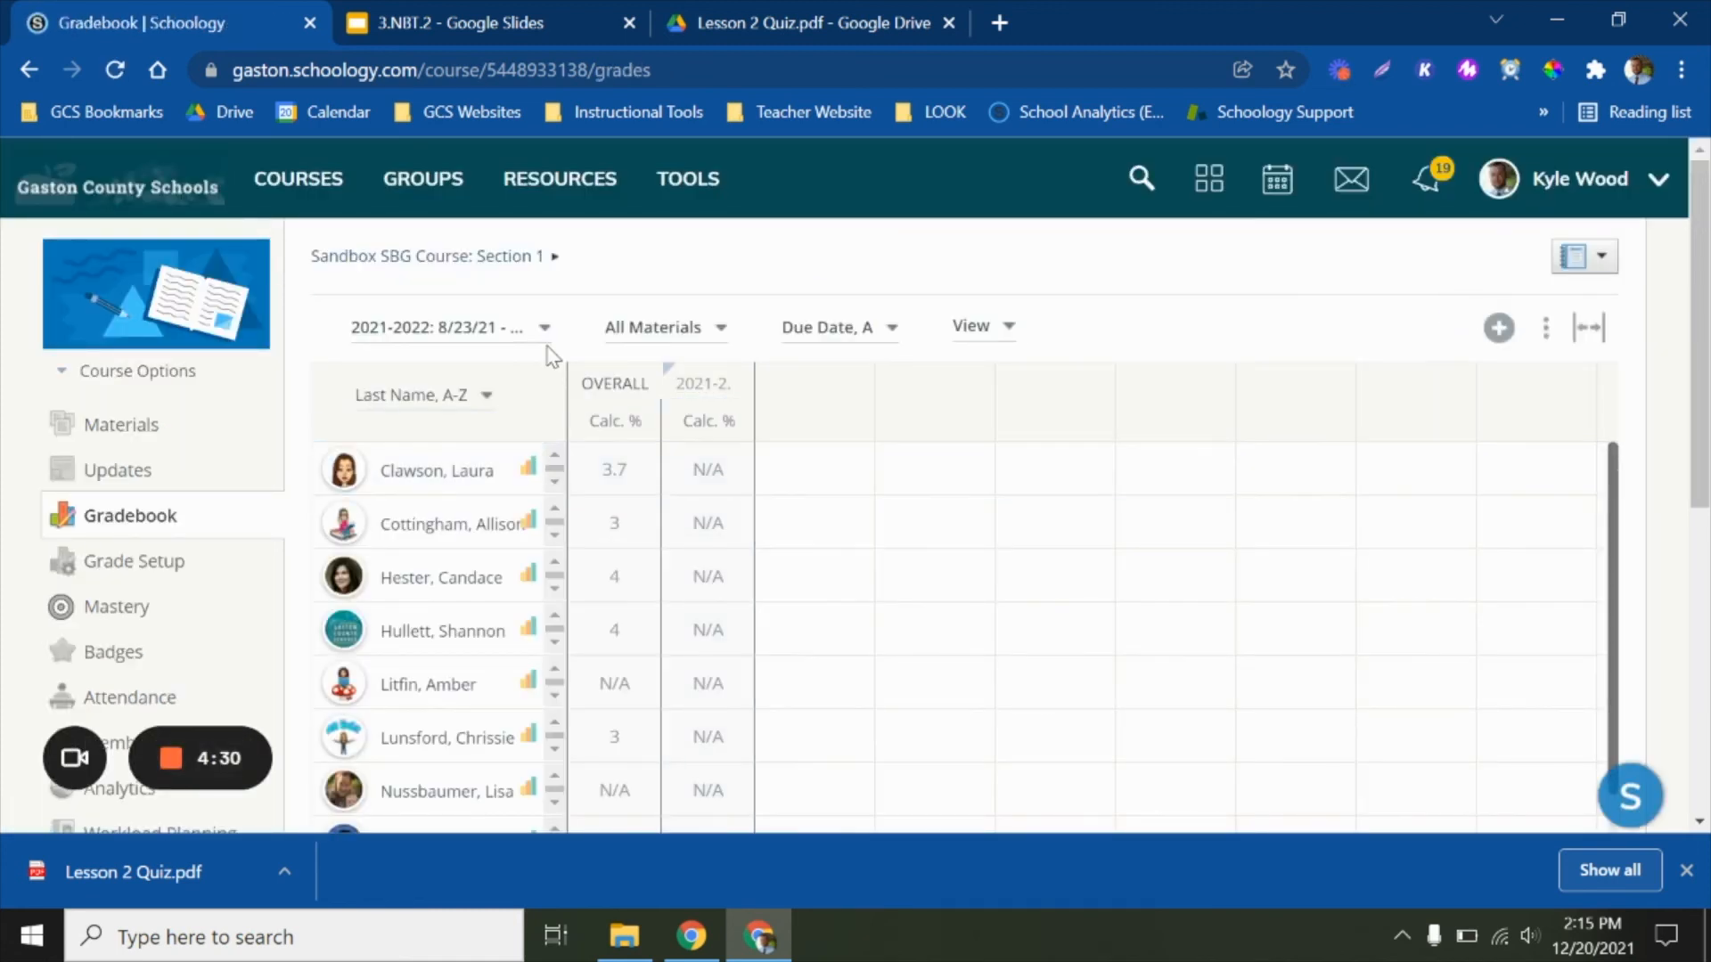
pyautogui.click(496, 328)
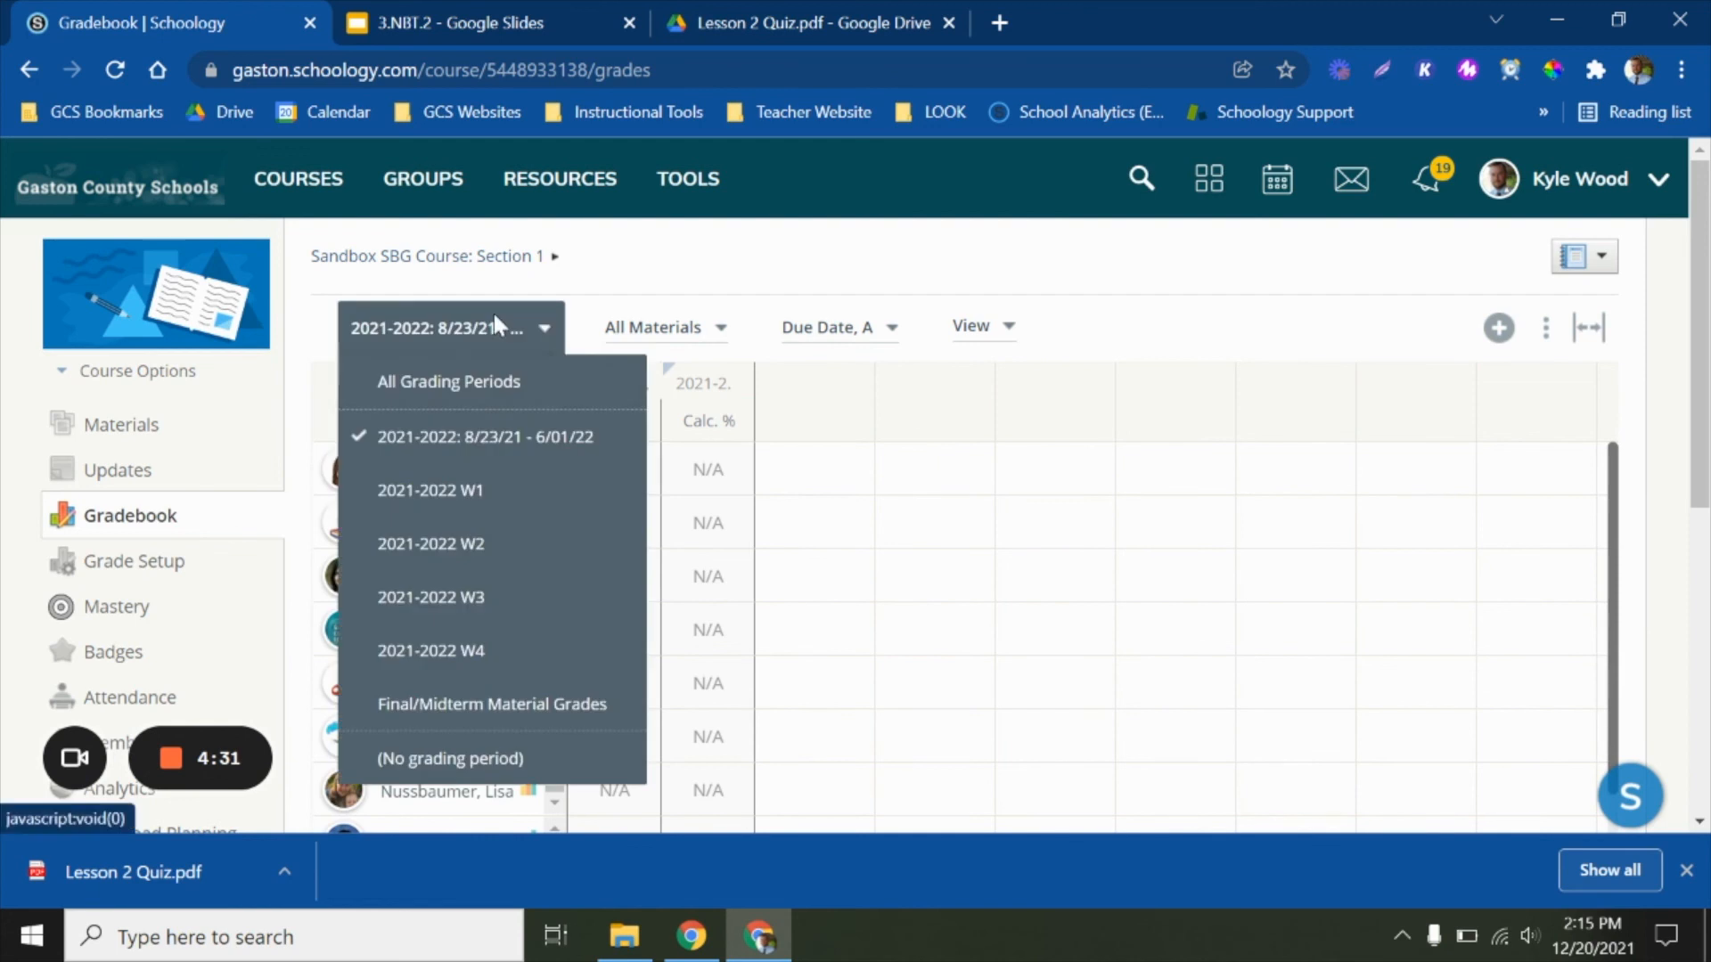
pyautogui.click(453, 546)
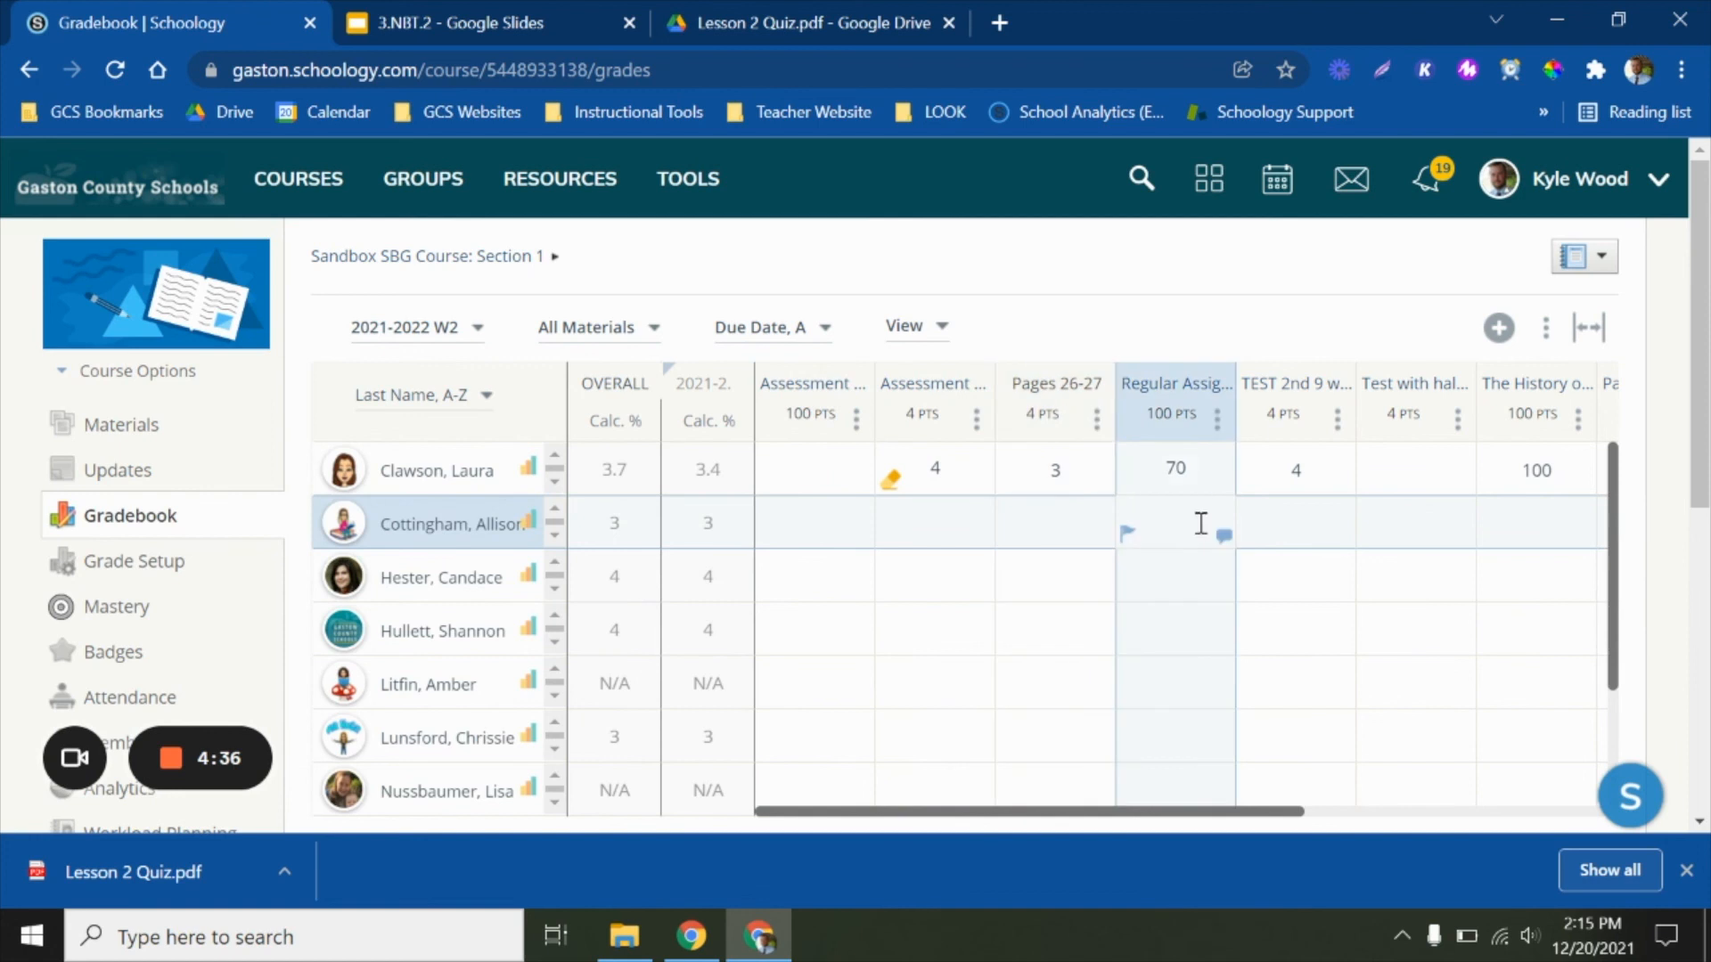
# Grade the second and third listed students 4.0 (Exceeds requirements) in the 4-point Assessment column of the gradebook
pyautogui.click(944, 517)
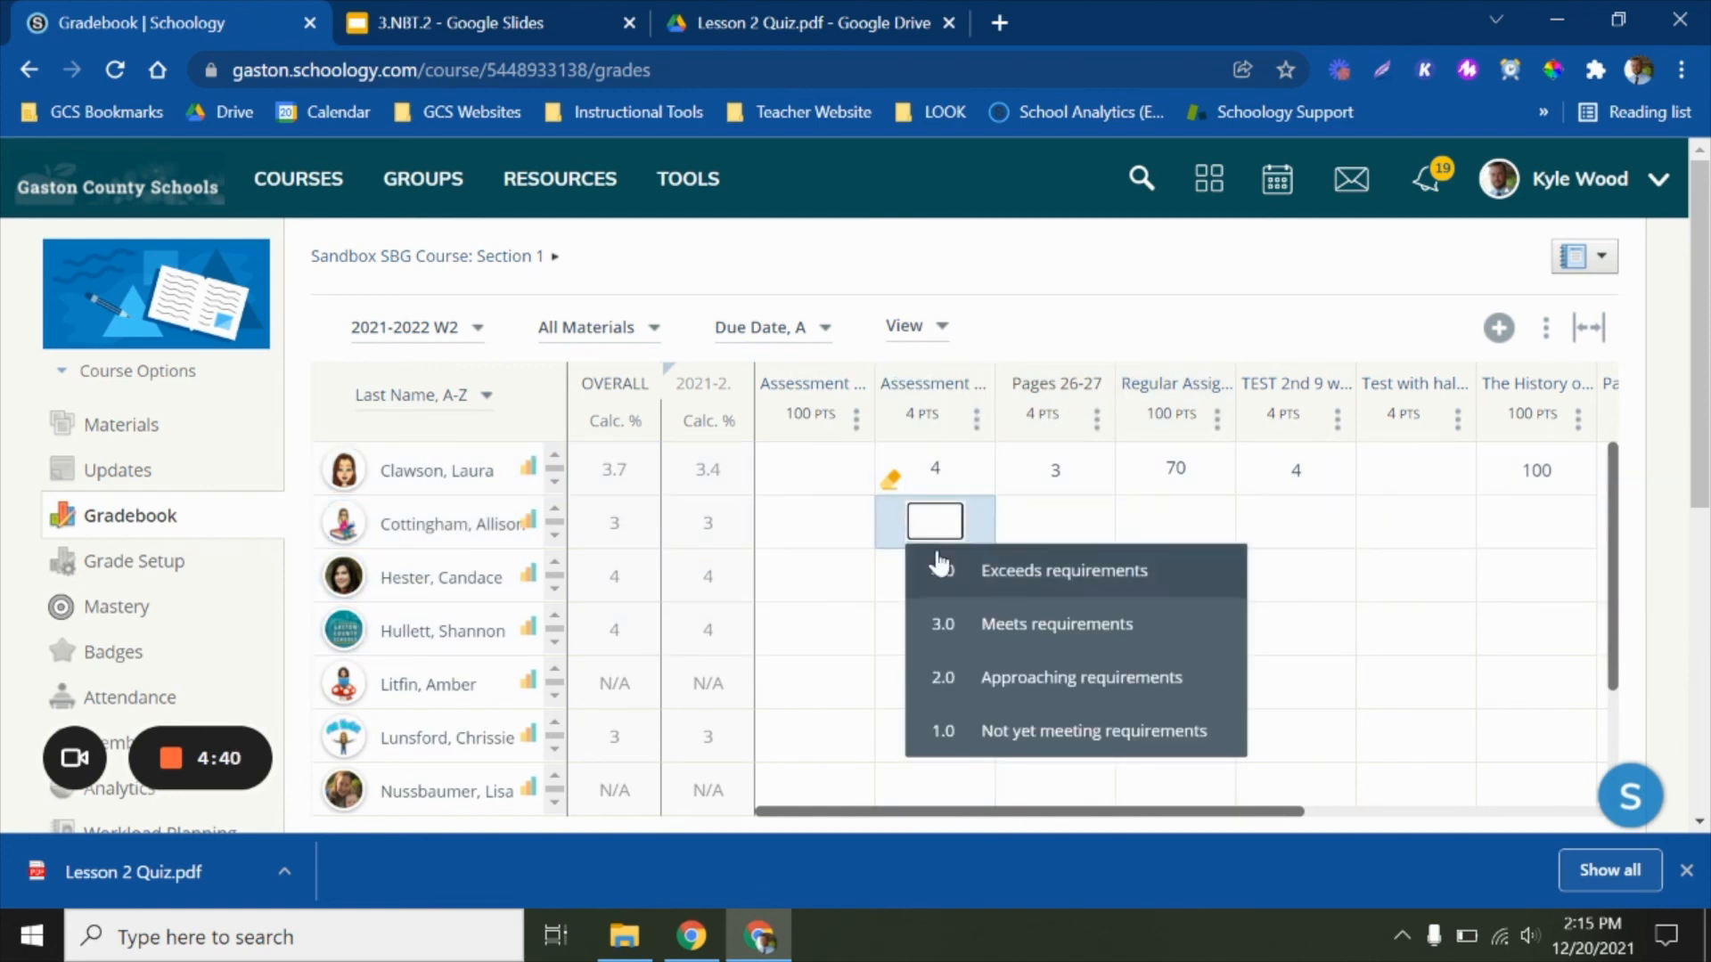
pyautogui.click(937, 569)
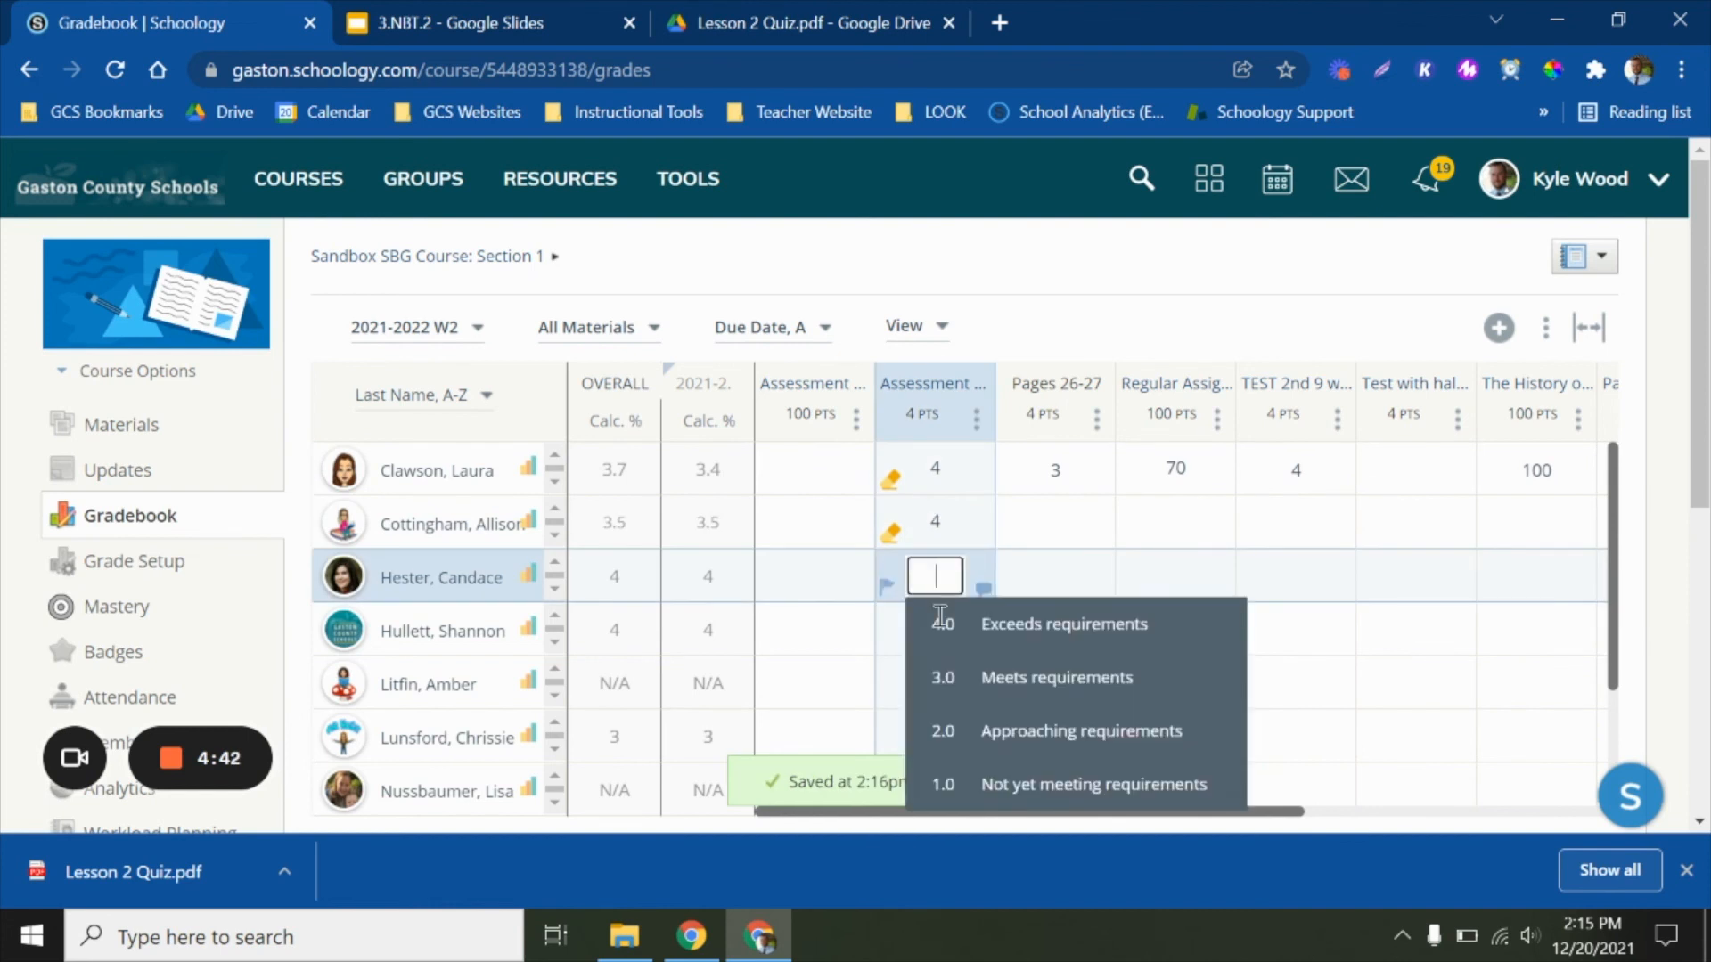
pyautogui.click(947, 651)
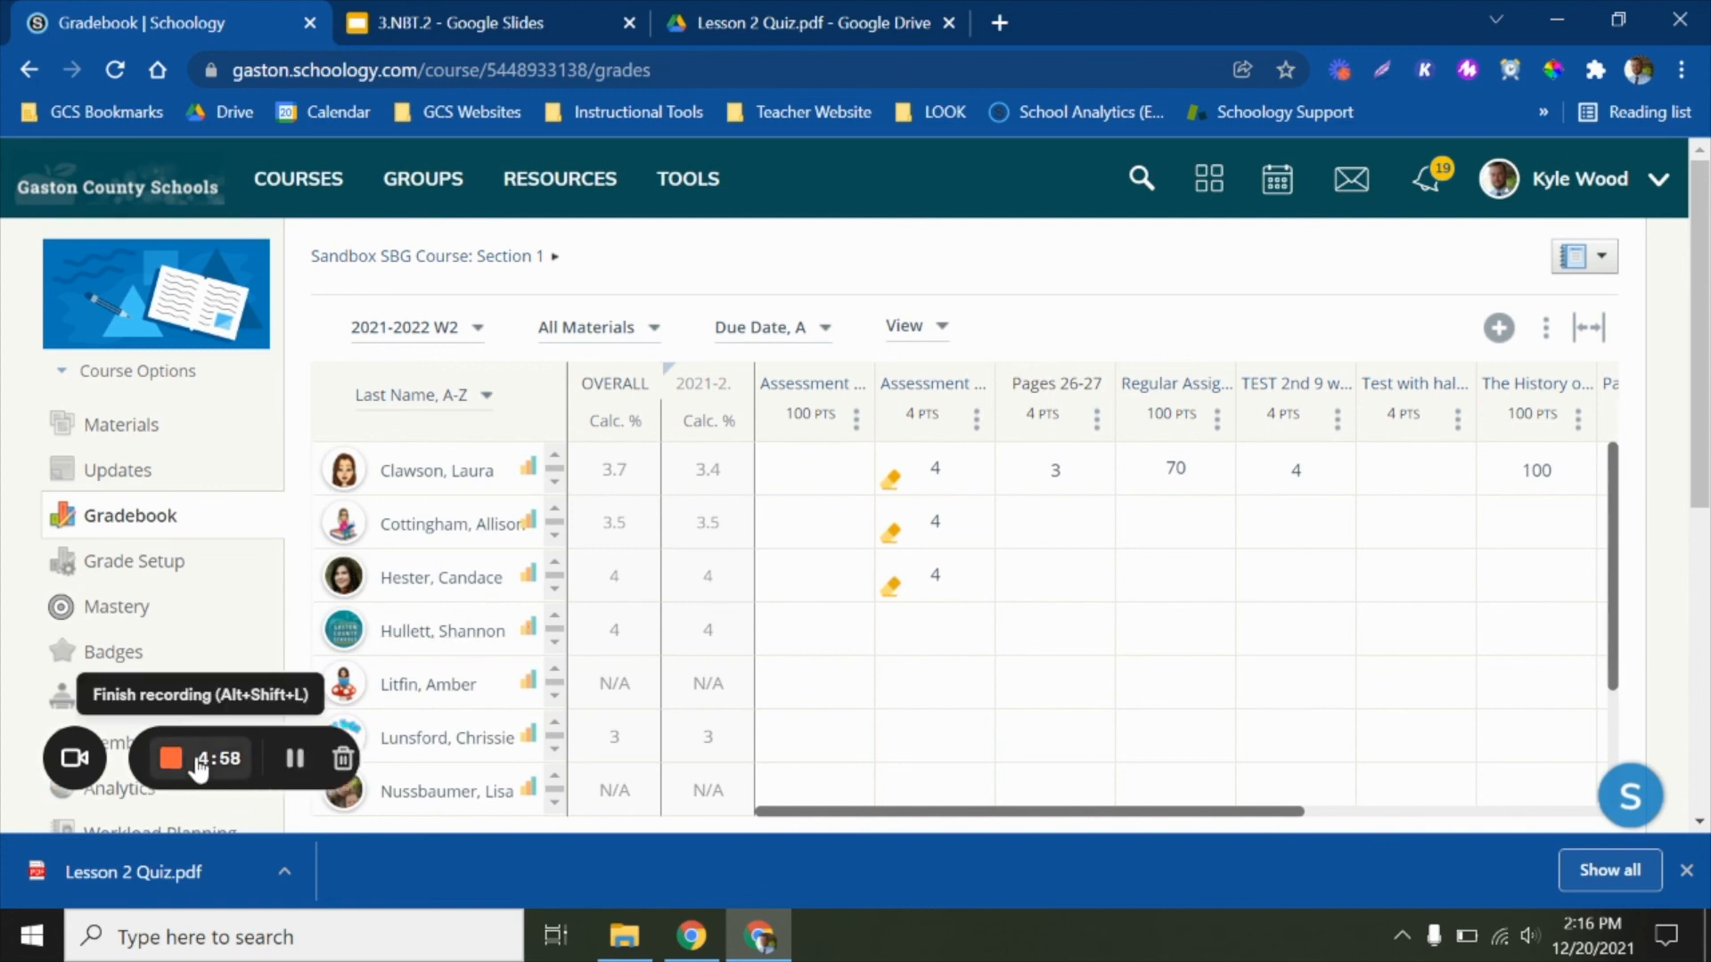
pyautogui.click(170, 758)
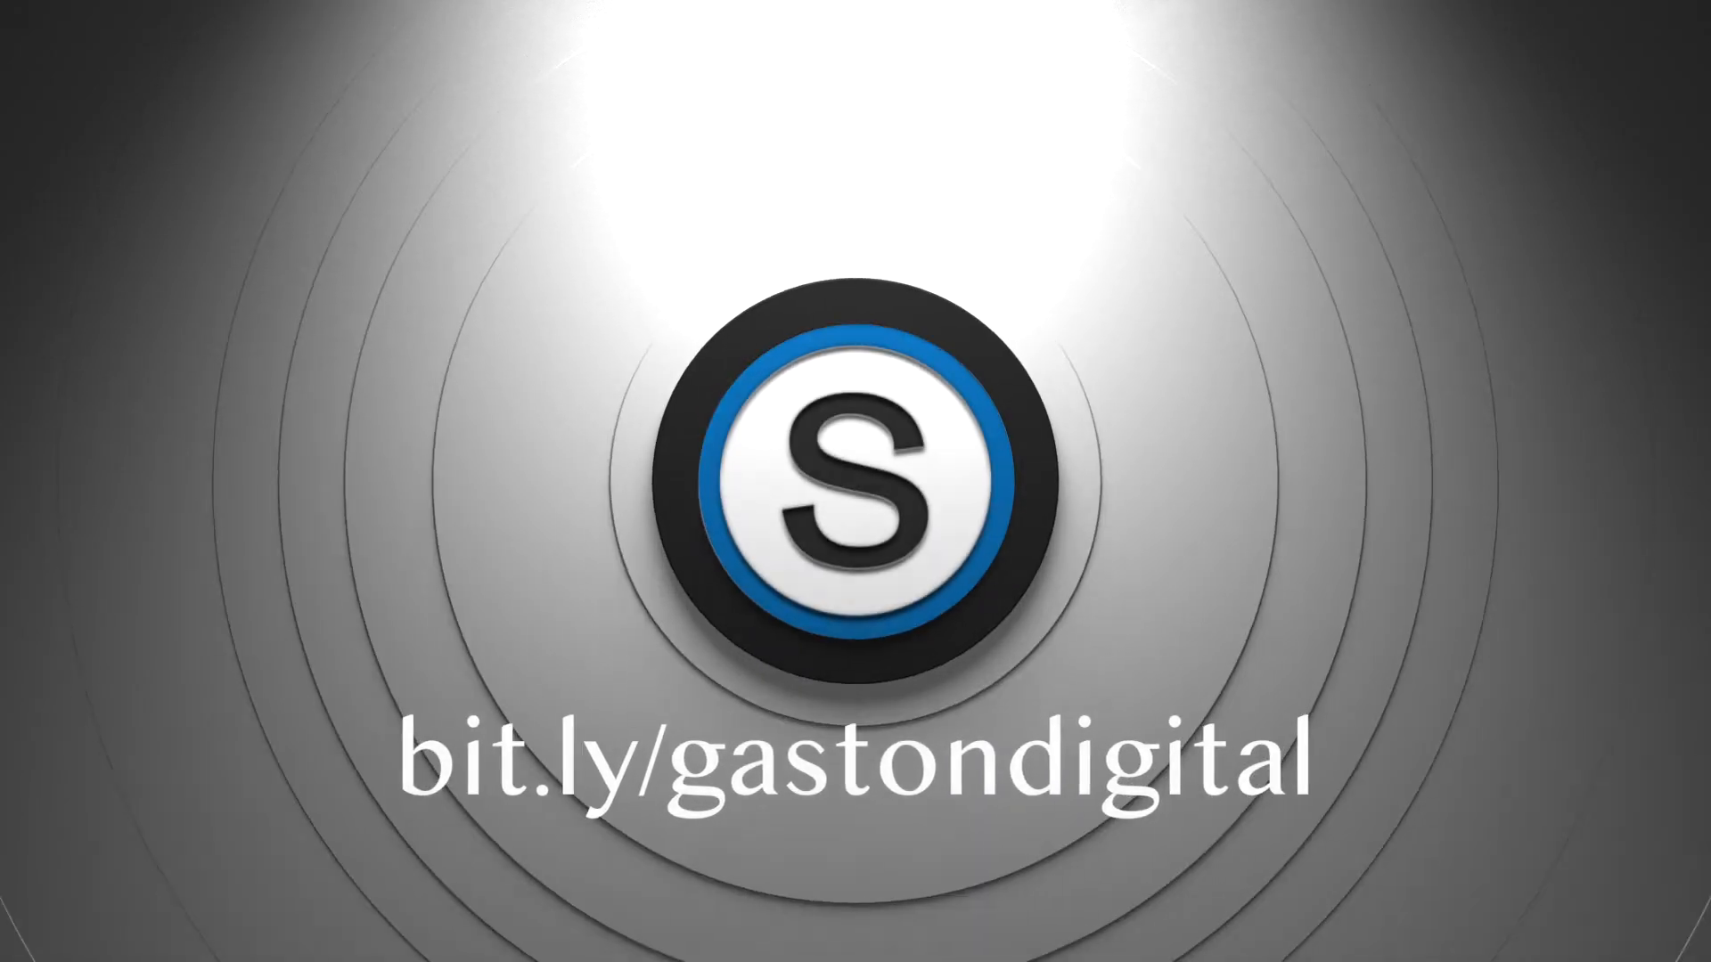